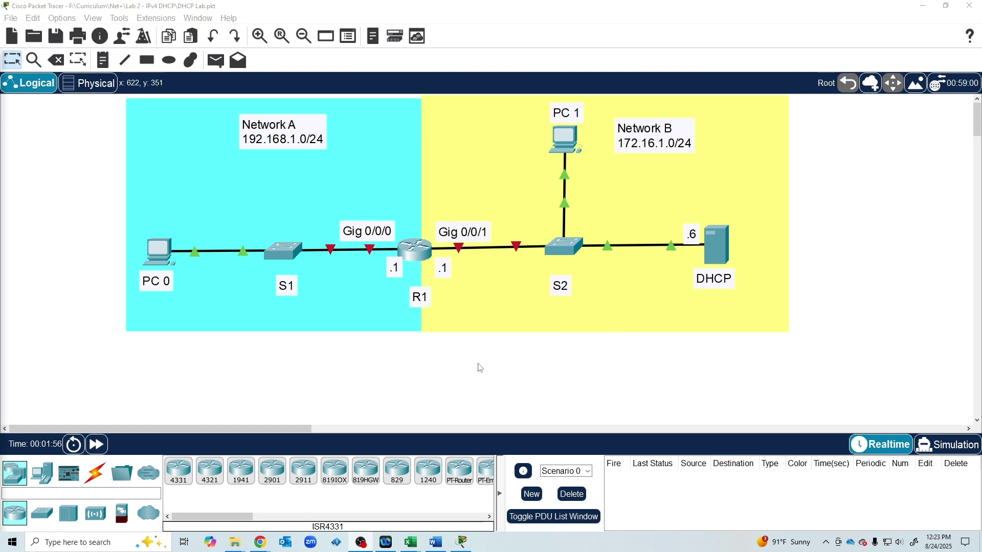
# - Open router R1's command line and enter global configuration mode using enable and configure term
pyautogui.click(415, 257)
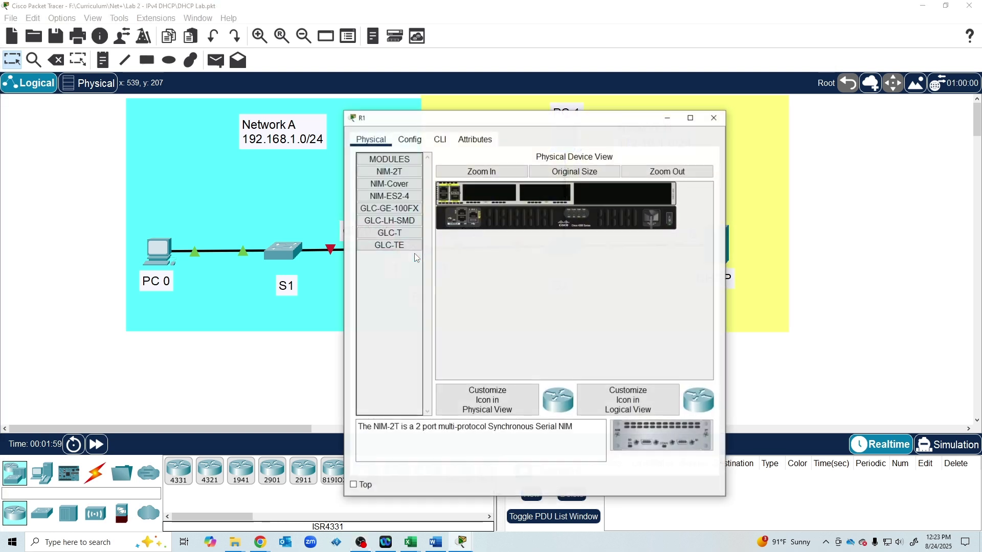
pyautogui.click(440, 139)
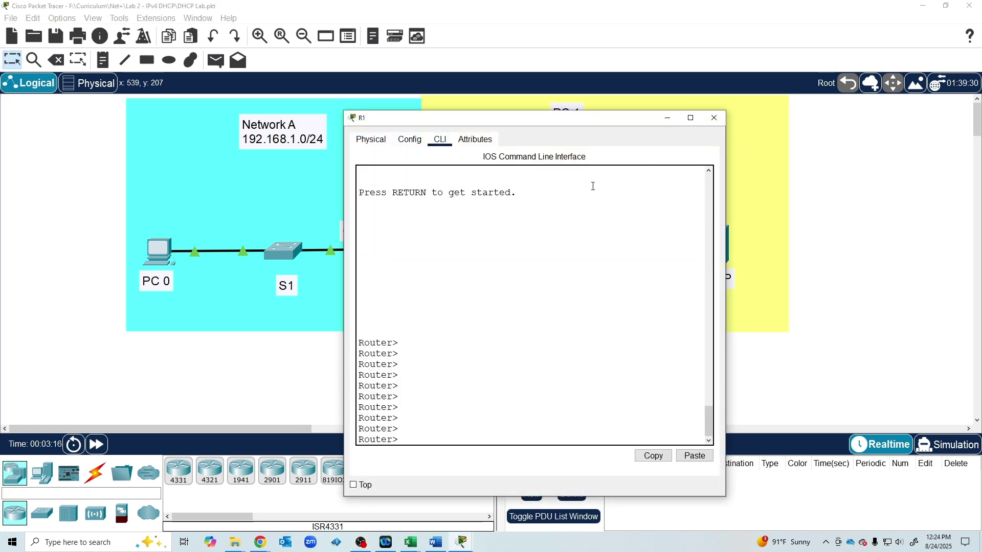
pyautogui.write('enable')
pyautogui.press('Return')
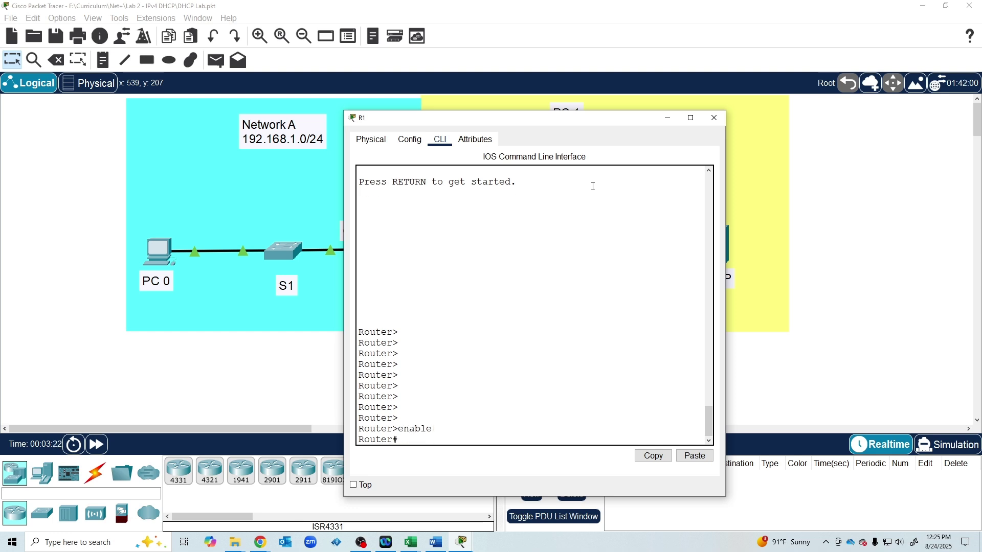
pyautogui.write('configure termain')
pyautogui.press('Return')
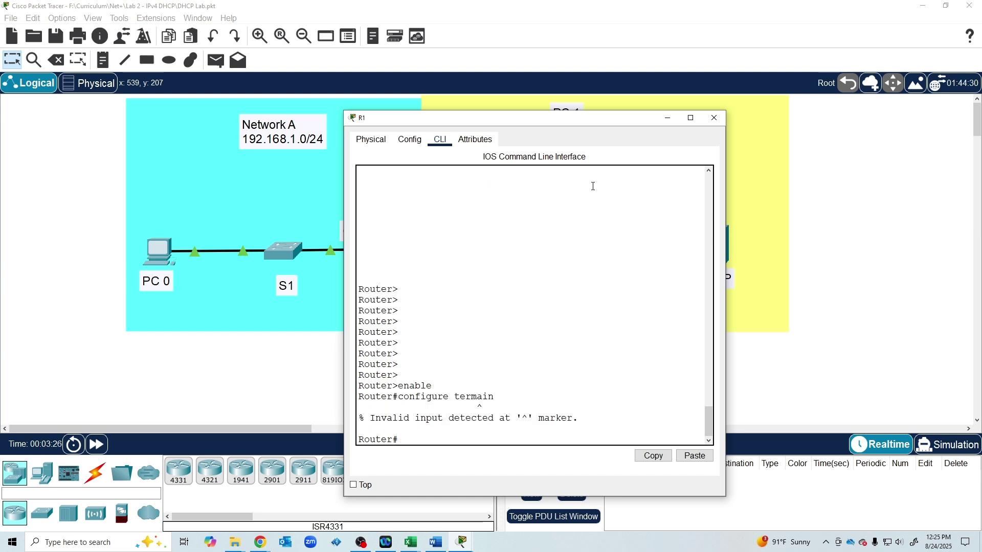
pyautogui.press('Up')
pyautogui.press('BackSpace')
pyautogui.press('BackSpace')
pyautogui.press('BackSpace')
pyautogui.press('Return')
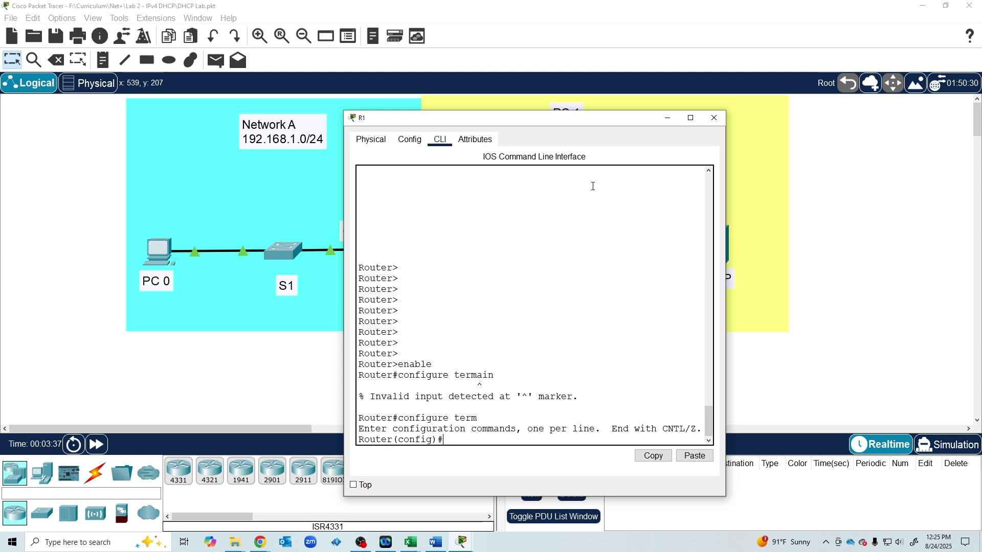
# - Configure R1's interface gig 0/0/0 with IP address 192.168.1.1 and mask 255.255.255.0, enable it, and exit interface configuration
pyautogui.write('int gig 0/0/0')
pyautogui.press('Return')
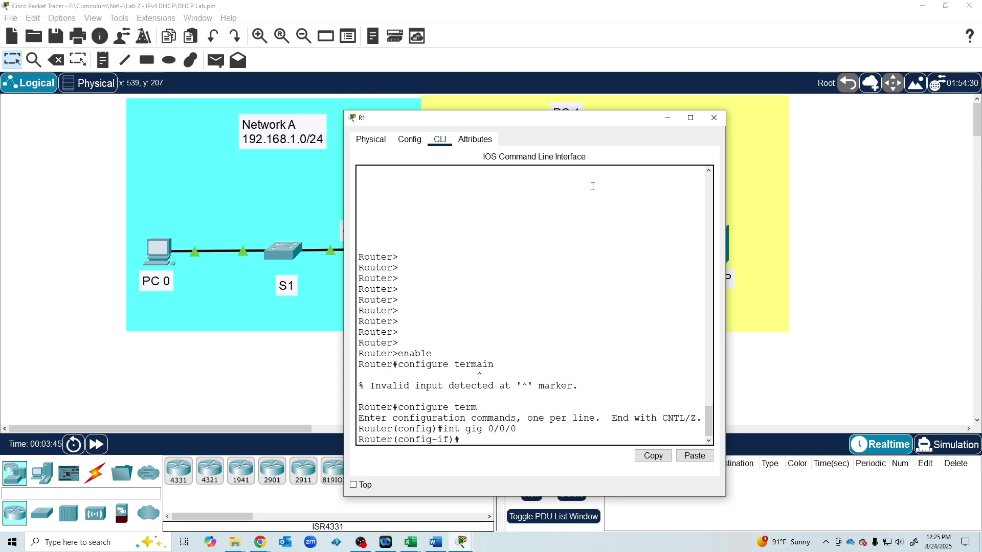
pyautogui.write('ip add 192.168.1.1 255.255.255.0')
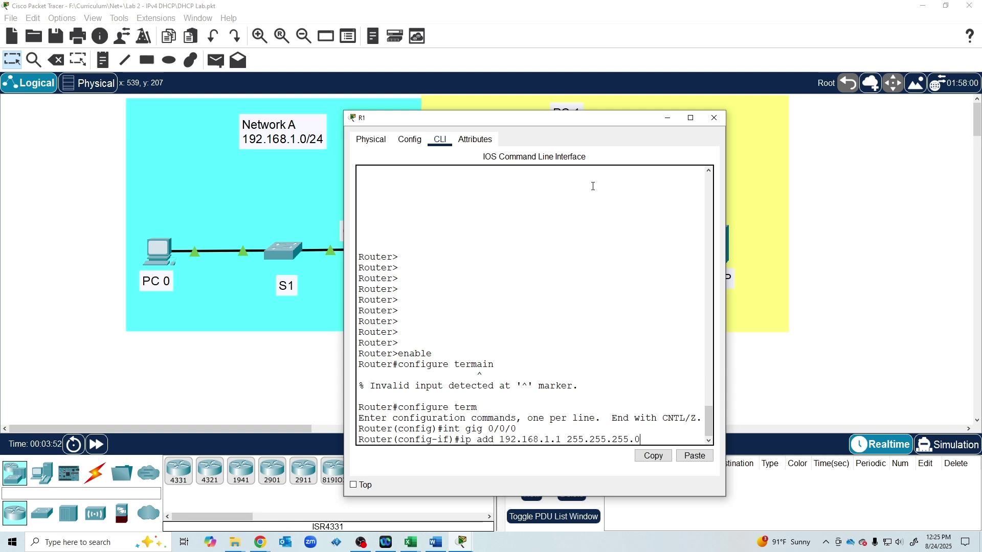
pyautogui.press('Return')
pyautogui.write('no')
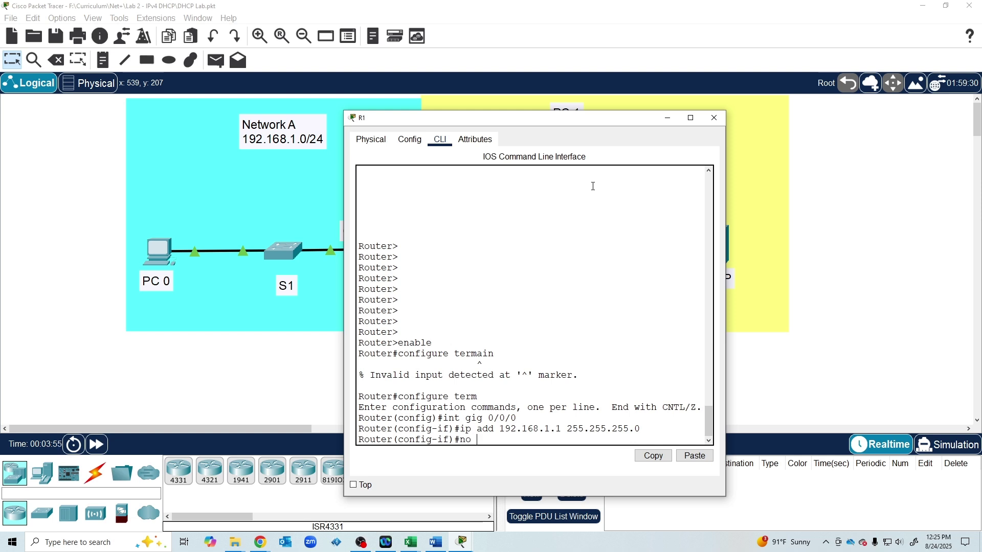
pyautogui.write(' shut')
pyautogui.press('Return')
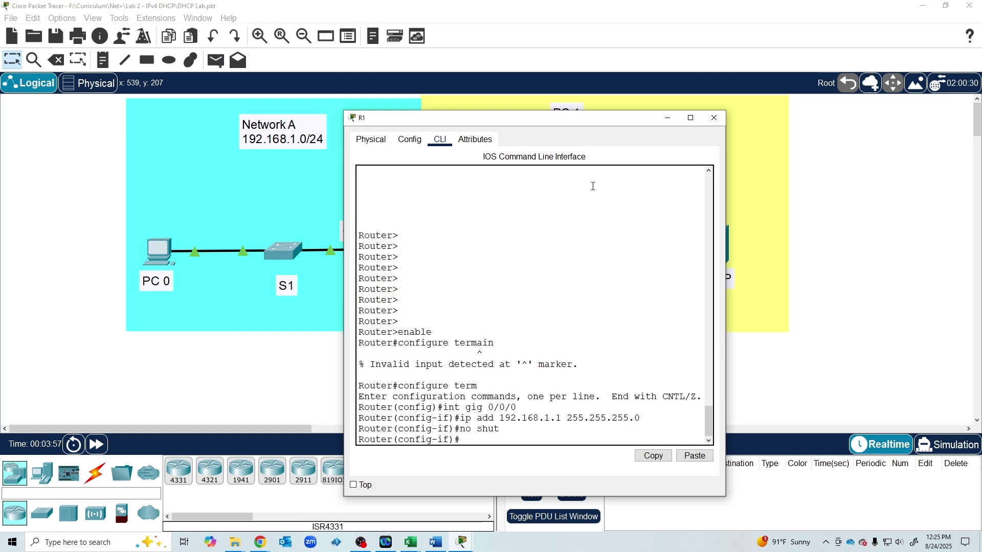
pyautogui.write('exit')
pyautogui.press('Return')
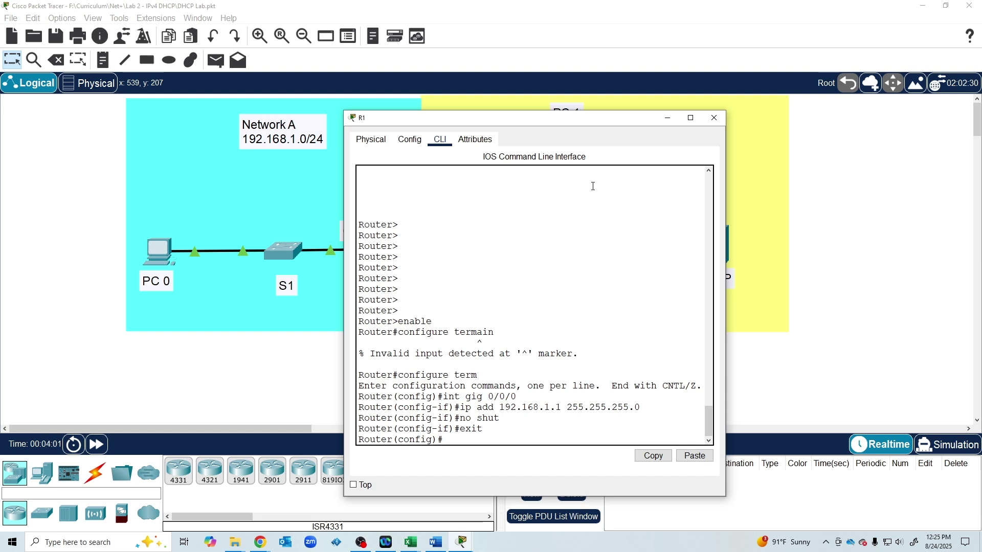
# - Configure R1's interface gig 0/0/1 with IP address 172.16.1.1 and mask 255.255.255.0, and enable it with no shut
pyautogui.write('int gig 0/0/1')
pyautogui.press('Return')
pyautogui.write('ip')
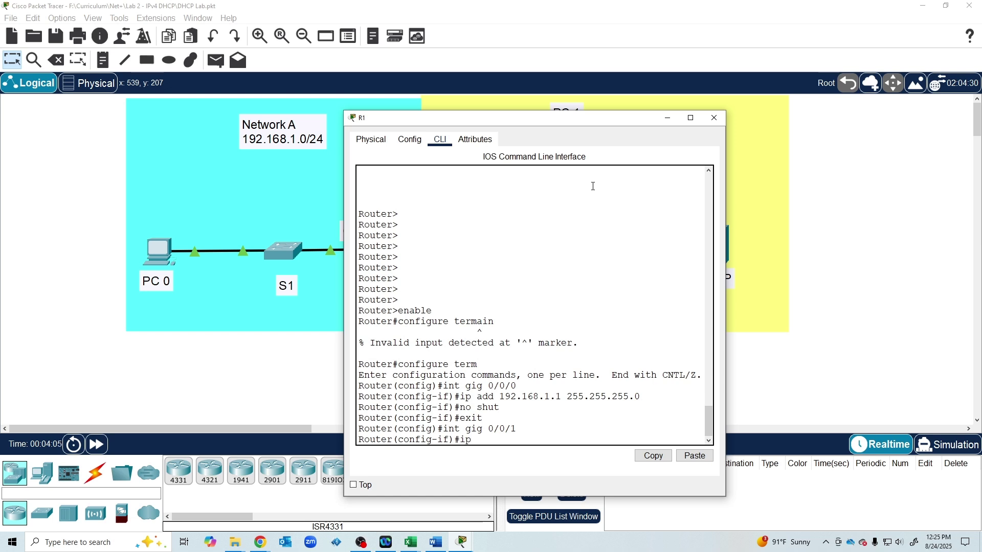
pyautogui.write(' add 172.16.1.1 255.255.255.')
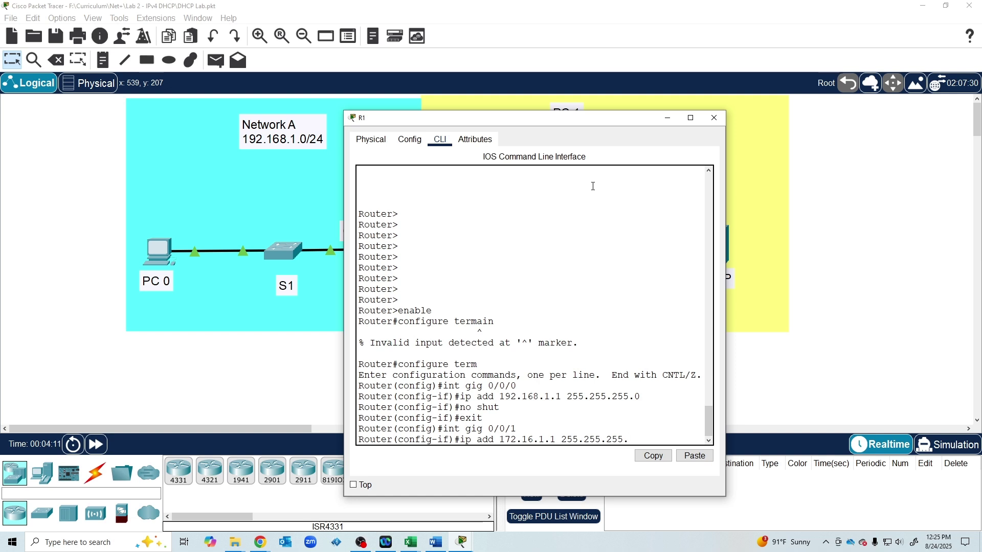
pyautogui.write('0')
pyautogui.press('Return')
pyautogui.write('no shut')
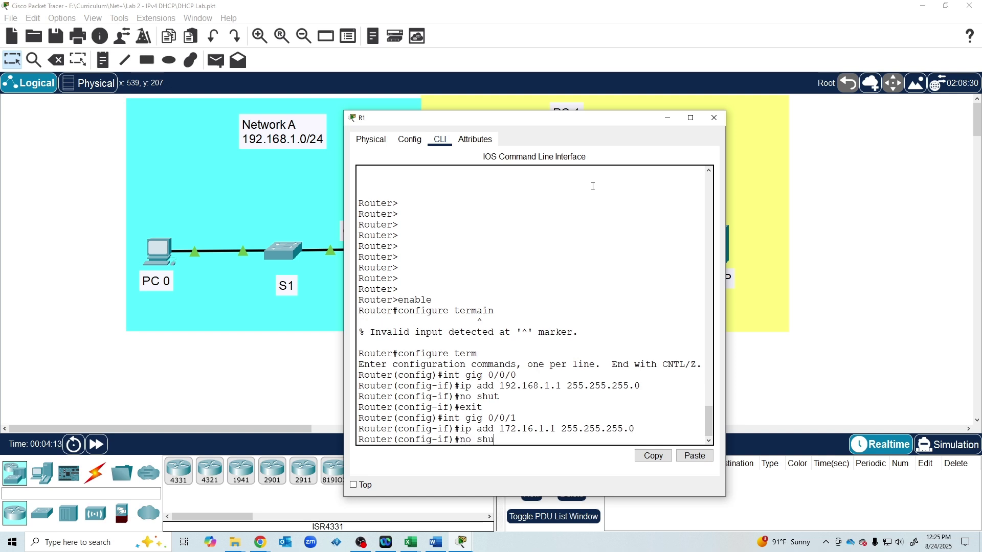
pyautogui.press('Return')
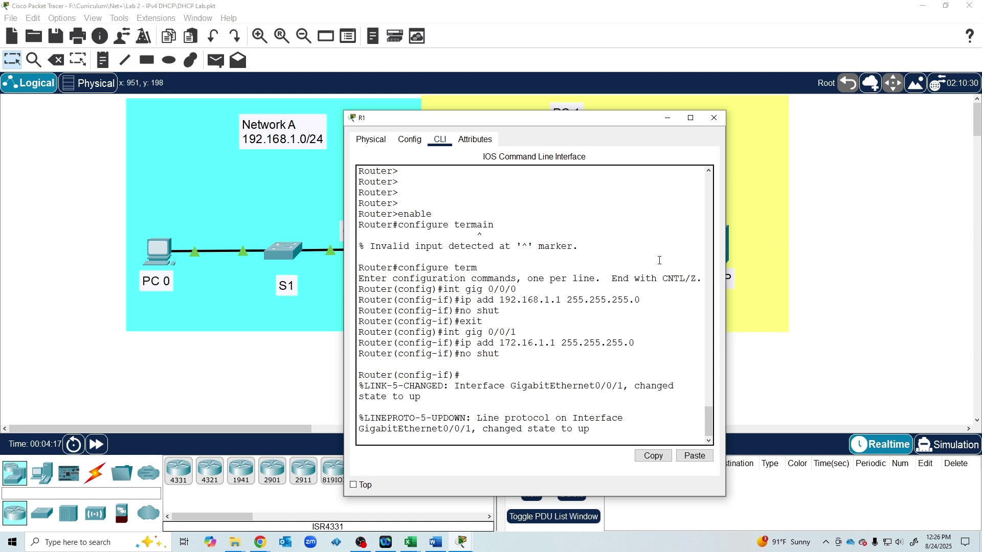
pyautogui.press('Return')
pyautogui.press('Return')
pyautogui.press('Return')
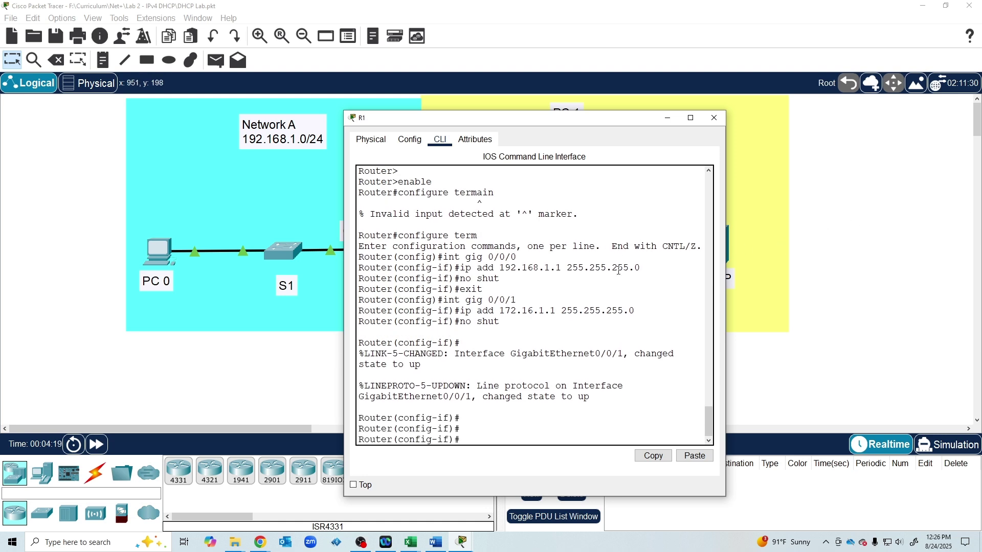
# - Exit interface and global configuration modes on R1 to return to the privileged EXEC prompt
pyautogui.write('exit')
pyautogui.press('Return')
pyautogui.write('exit')
pyautogui.press('Return')
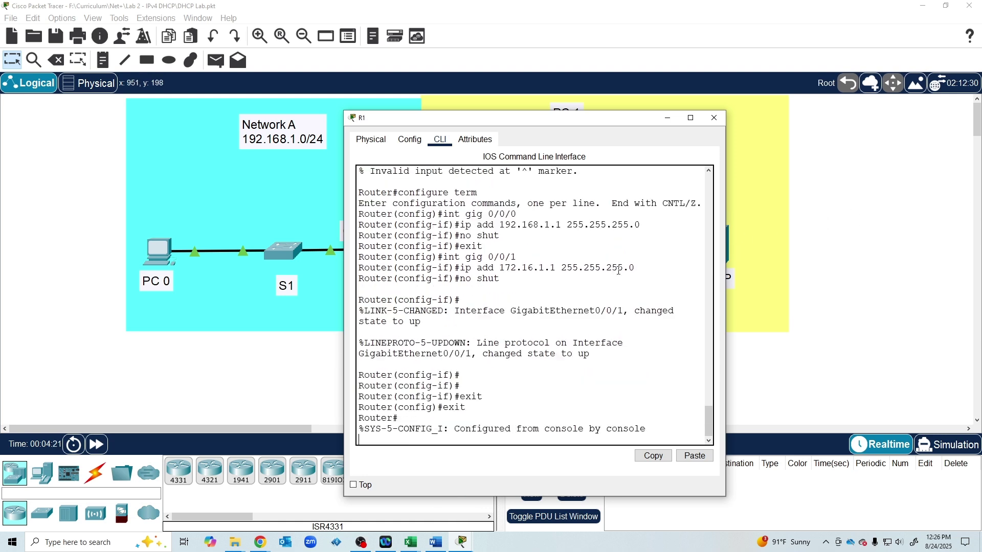
pyautogui.press('Return')
pyautogui.press('Return')
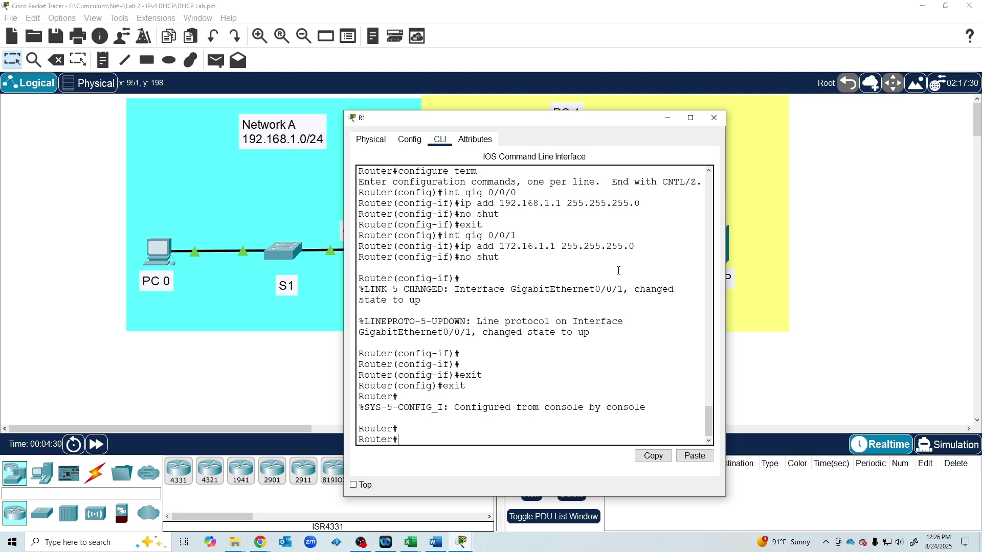
# - Show the details of R1's interface gig 0/0/0 and check its line status, internet address and bandwidth
pyautogui.write('sh int gig 0/0/0')
pyautogui.press('Return')
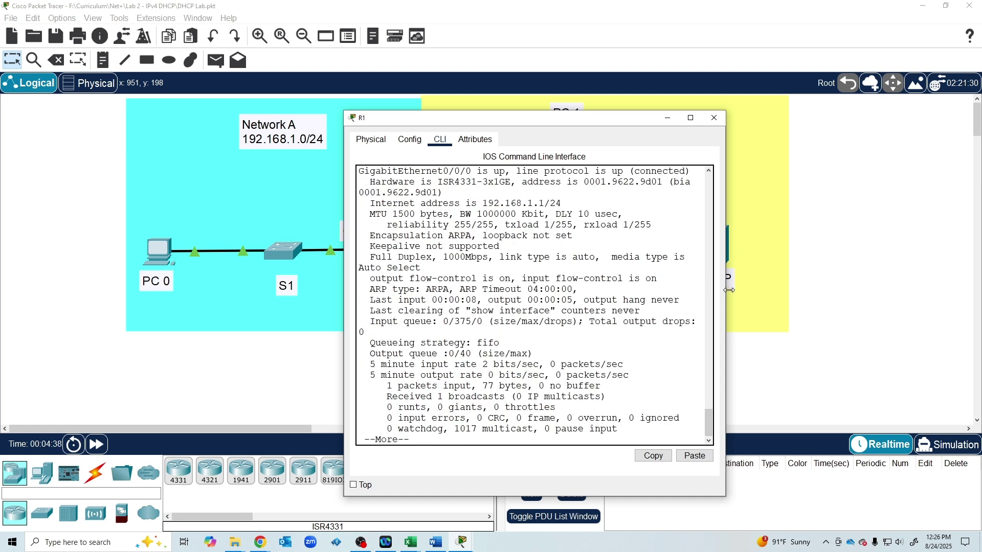
pyautogui.moveTo(727, 289); pyautogui.dragTo(893, 288)
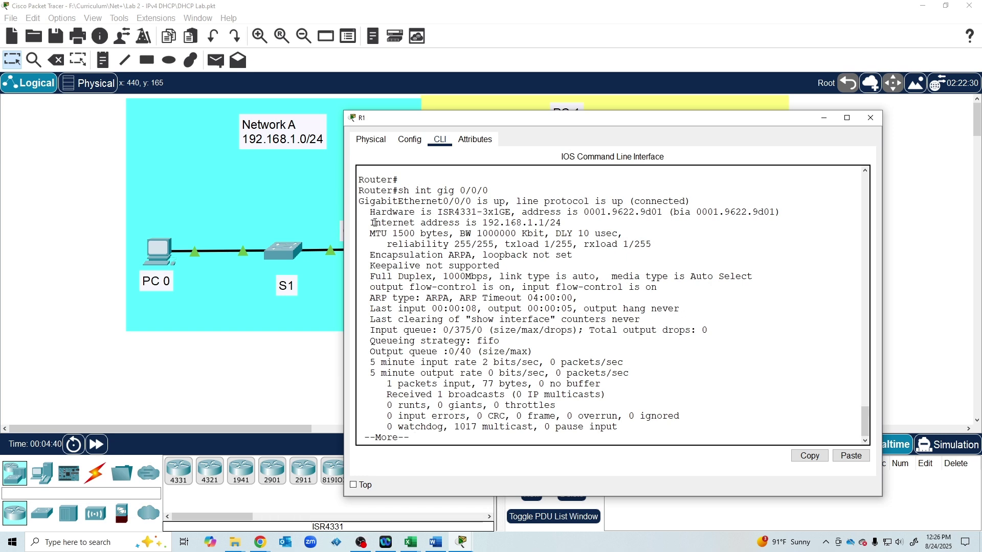
pyautogui.moveTo(370, 223); pyautogui.dragTo(444, 223)
pyautogui.click(443, 223)
pyautogui.moveTo(359, 201); pyautogui.dragTo(691, 201)
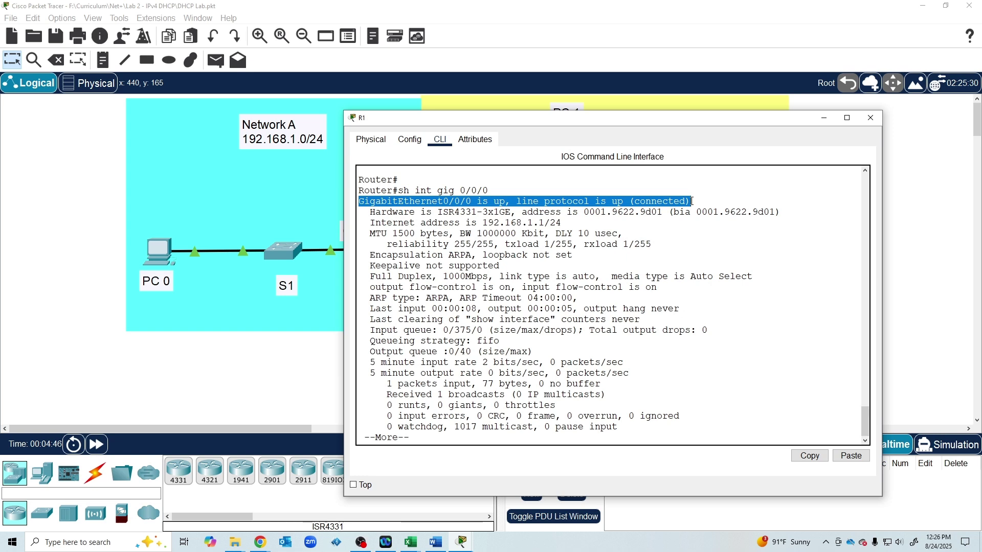
pyautogui.moveTo(371, 223); pyautogui.dragTo(561, 224)
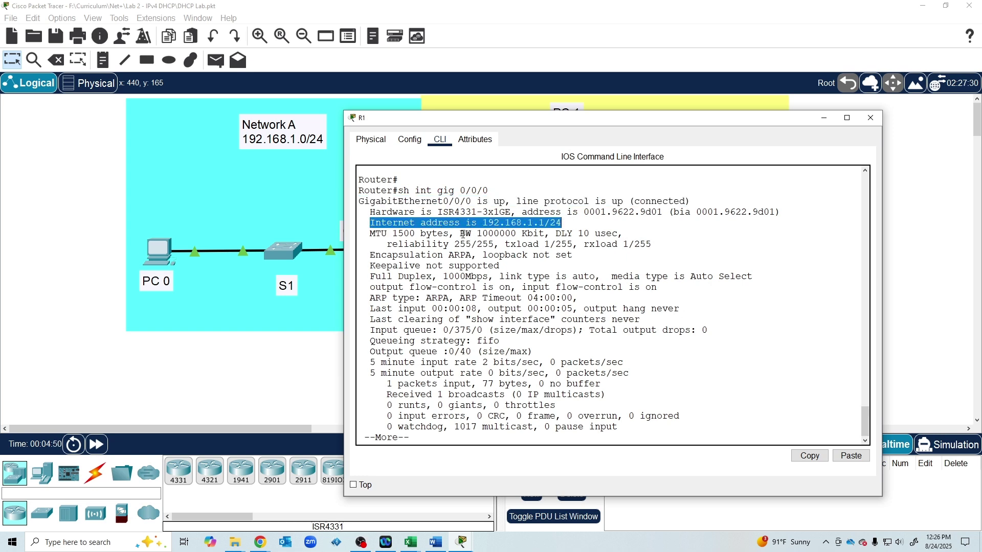
pyautogui.moveTo(463, 234); pyautogui.dragTo(517, 234)
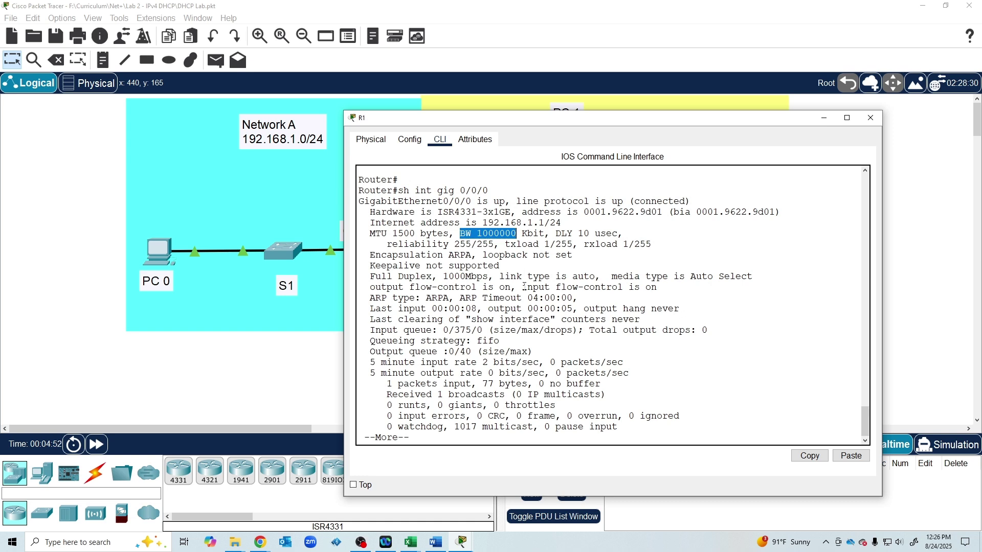
pyautogui.click(529, 353)
pyautogui.press('space')
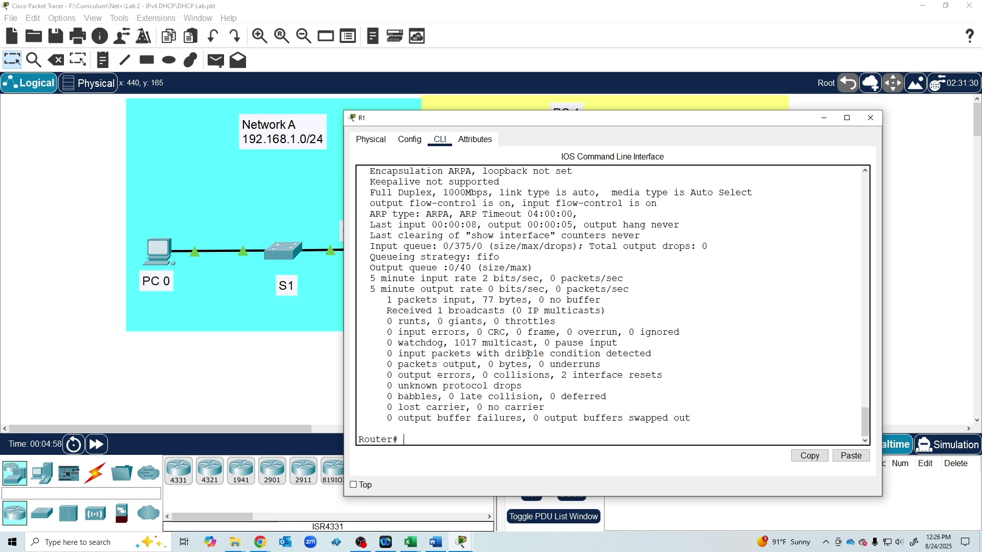
# - Show the full interface details of gig 0/0/1 on R1
pyautogui.write('sh int gig 0/0/')
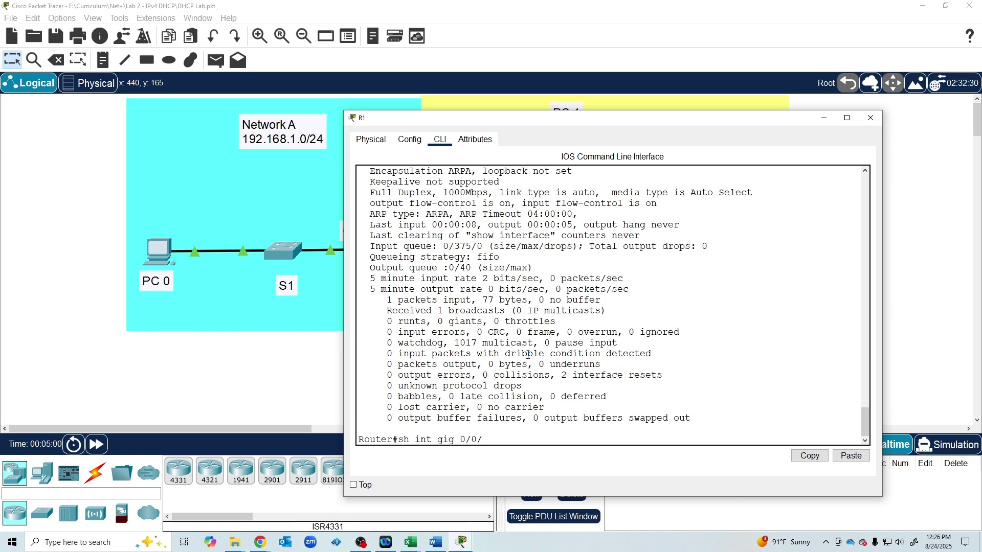
pyautogui.write('01')
pyautogui.press('Return')
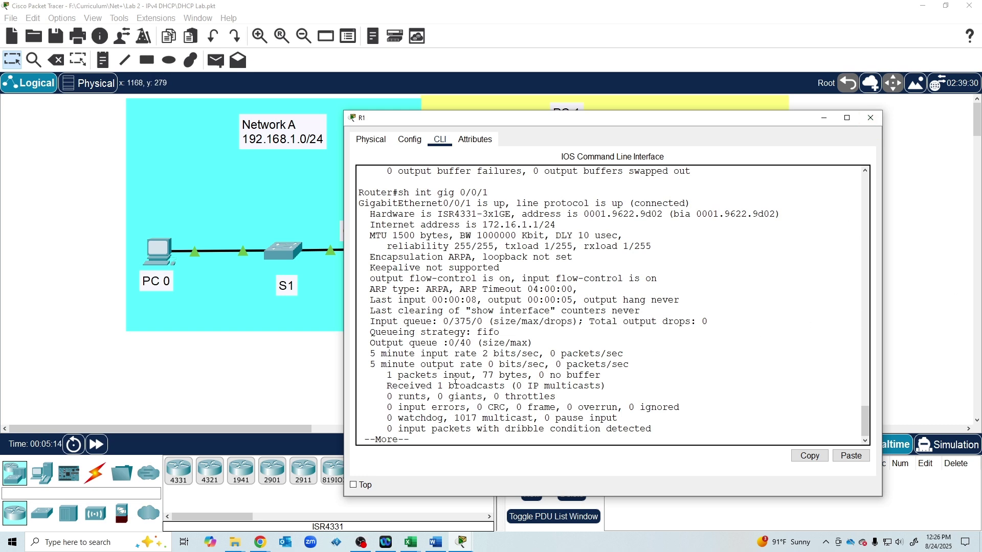
pyautogui.press('space')
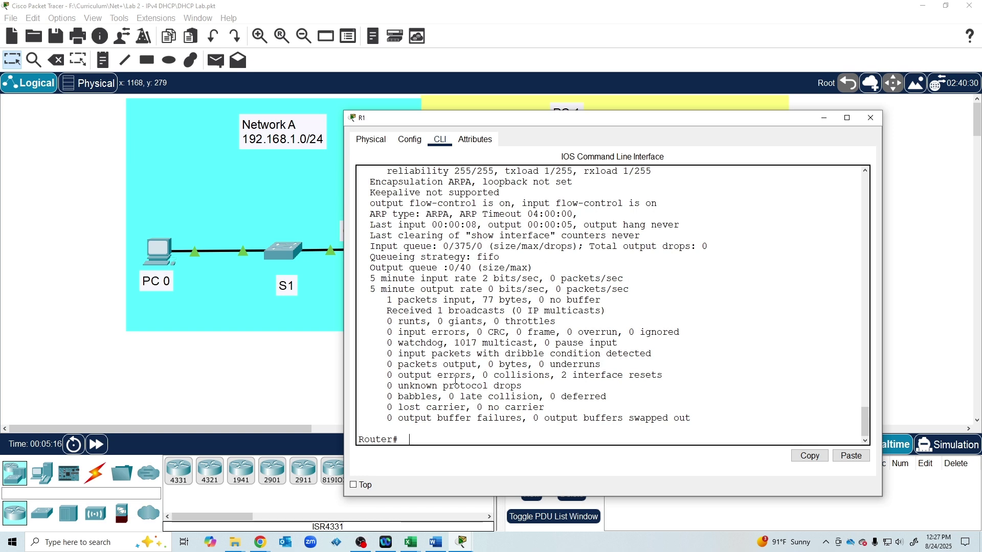
# - Run show cdp neighbors on R1 and compare the listed local interfaces with the topology diagram
pyautogui.write('show cdp neighbors')
pyautogui.press('Return')
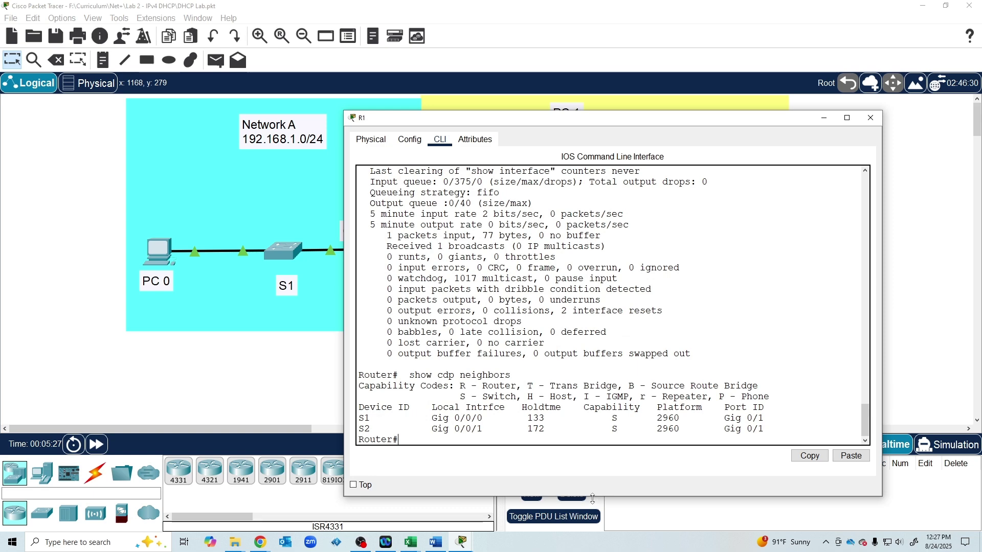
pyautogui.moveTo(592, 499); pyautogui.dragTo(589, 283)
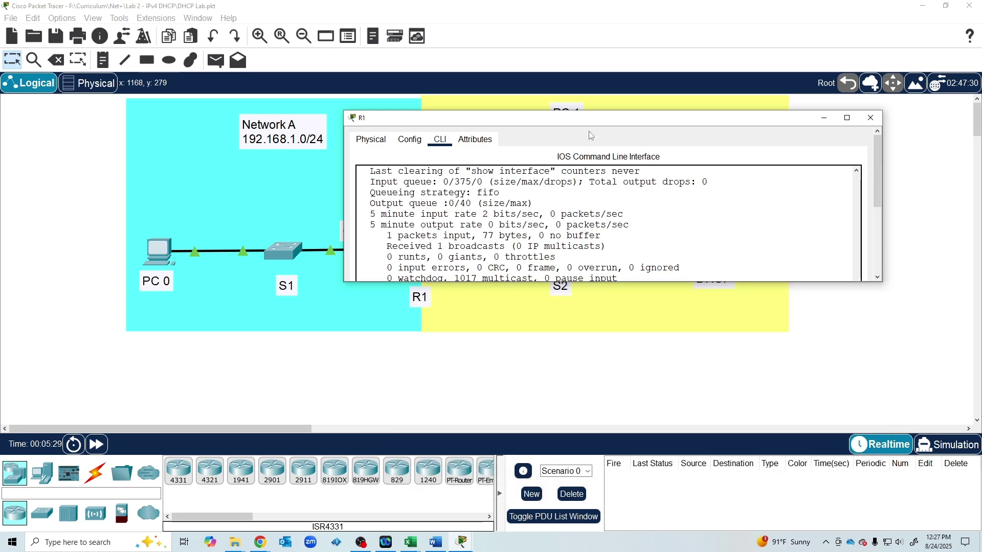
pyautogui.moveTo(590, 119); pyautogui.dragTo(476, 323)
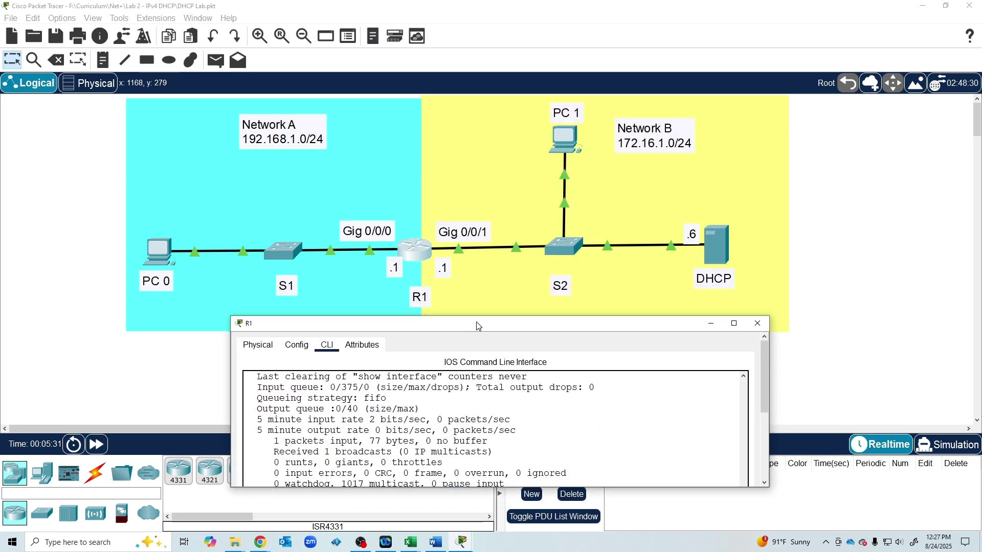
pyautogui.scroll(-10, 490, 432)
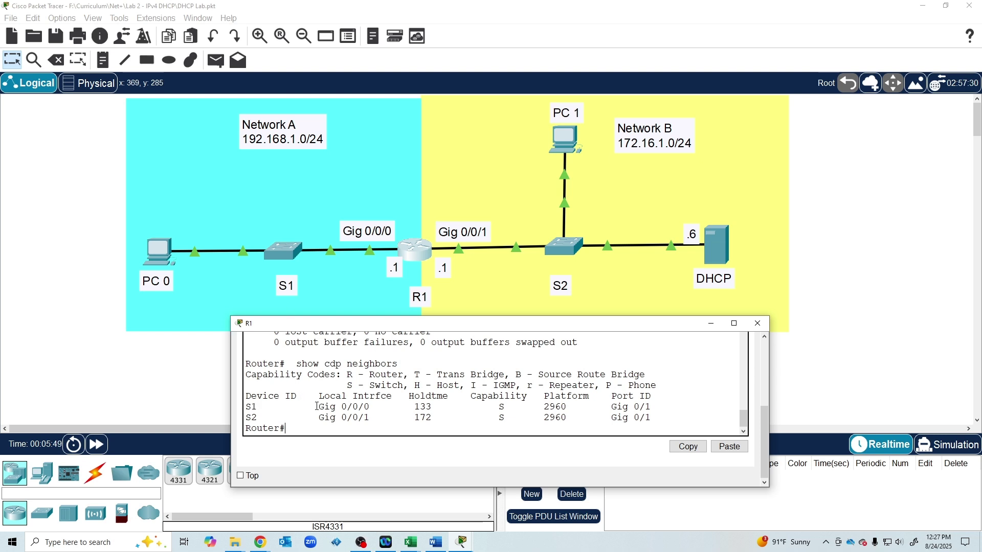
pyautogui.moveTo(314, 407); pyautogui.dragTo(369, 408)
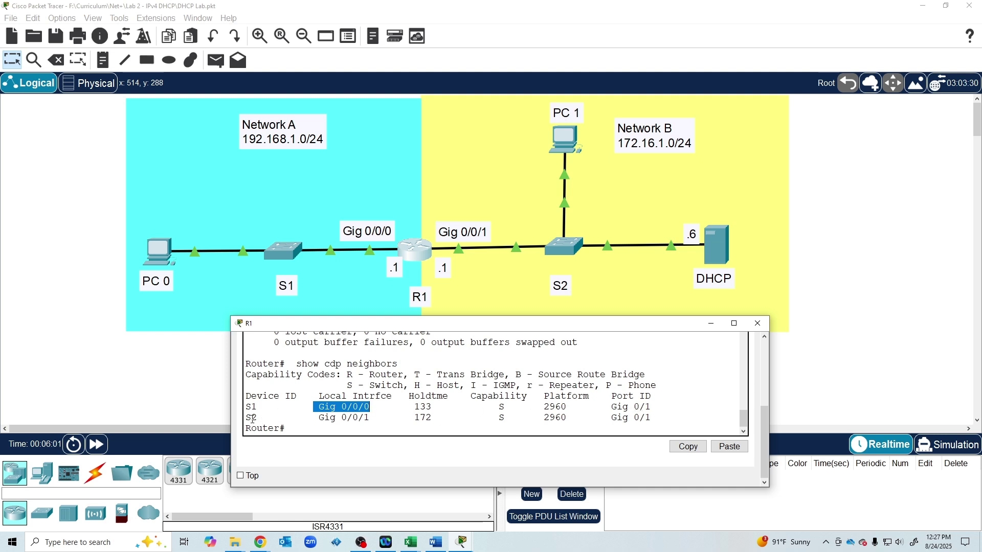
# - Open switch S1's command line, enter privileged mode, and display its CDP neighbors with sh cdp ne
pyautogui.click(290, 254)
pyautogui.click(439, 139)
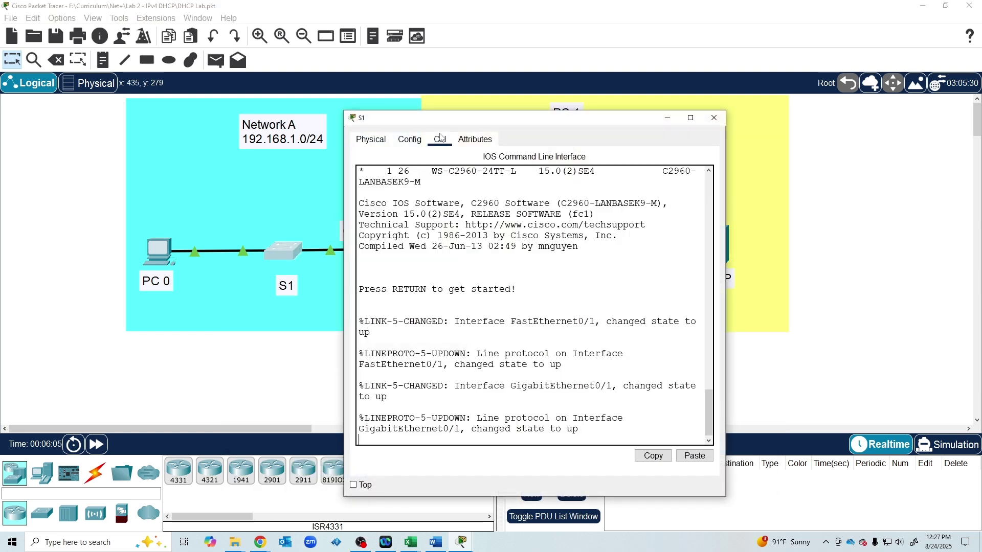
pyautogui.press('Return')
pyautogui.press('Return')
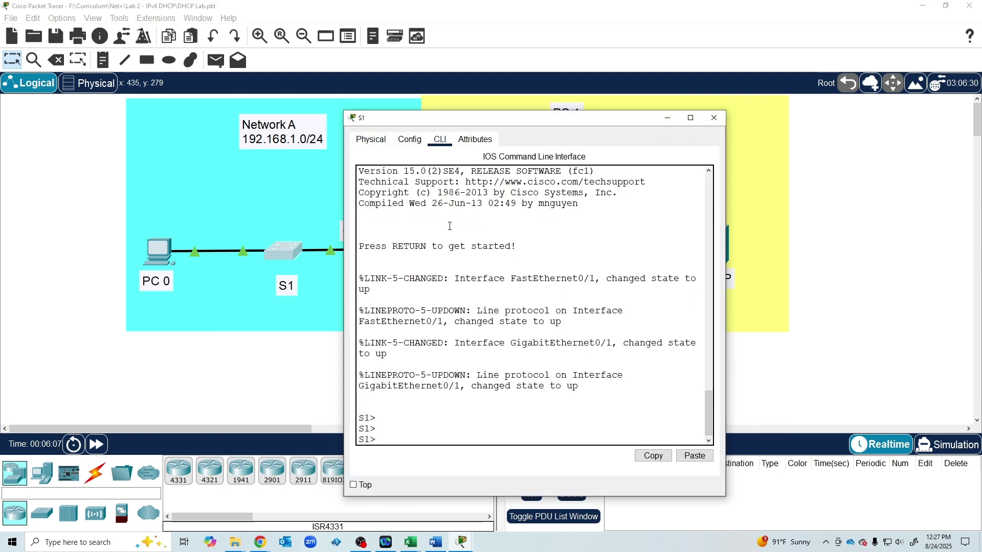
pyautogui.write('en')
pyautogui.press('Return')
pyautogui.write('sh cdp ne')
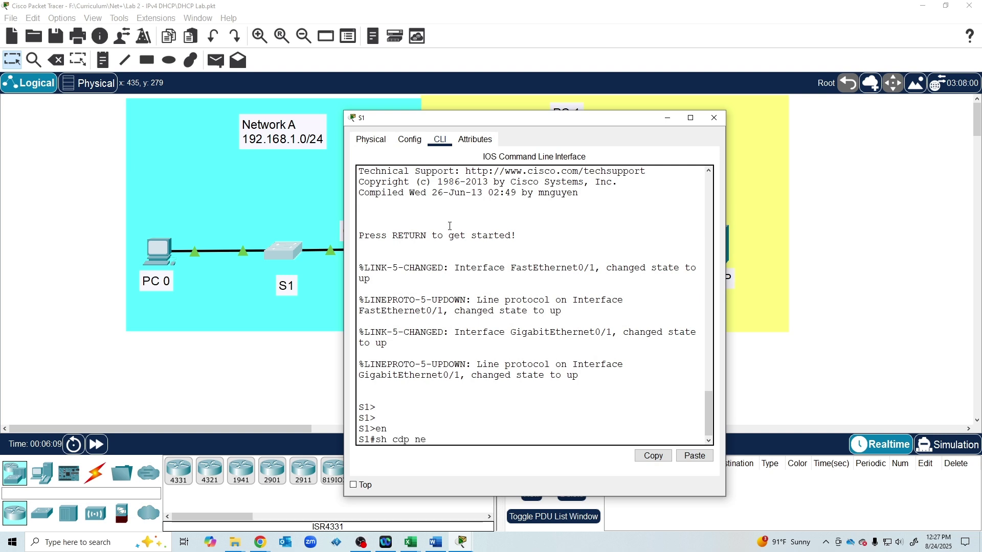
pyautogui.press('Return')
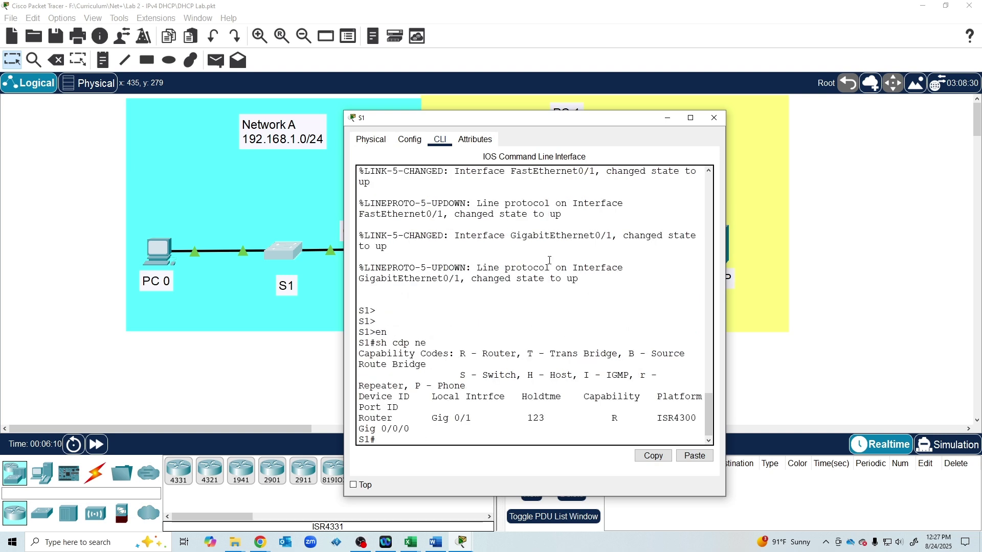
# - Enlarge and reposition S1's window below the topology, compare its CDP neighbor entry with the diagram, and close it
pyautogui.moveTo(726, 282); pyautogui.dragTo(968, 283)
pyautogui.moveTo(672, 111); pyautogui.dragTo(672, 339)
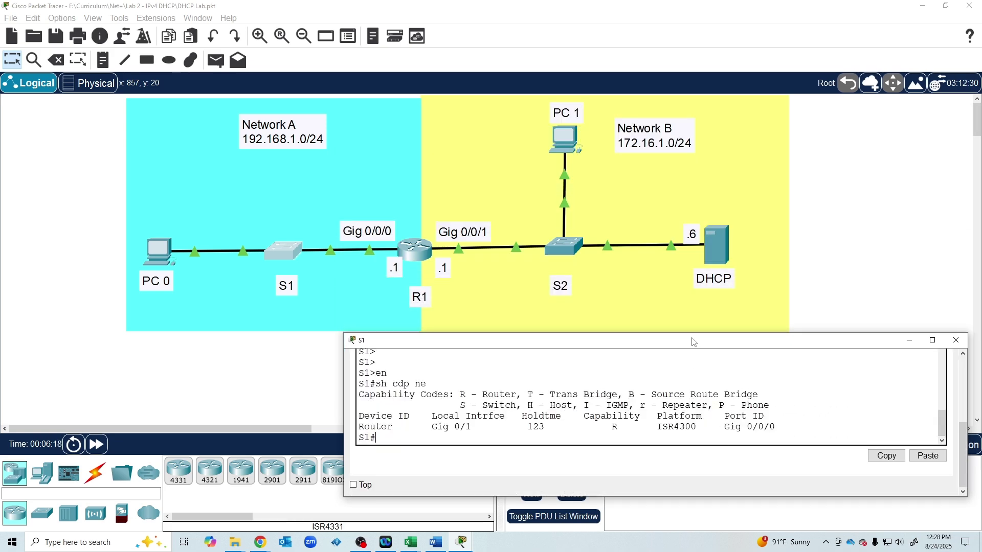
pyautogui.moveTo(679, 341); pyautogui.dragTo(501, 312)
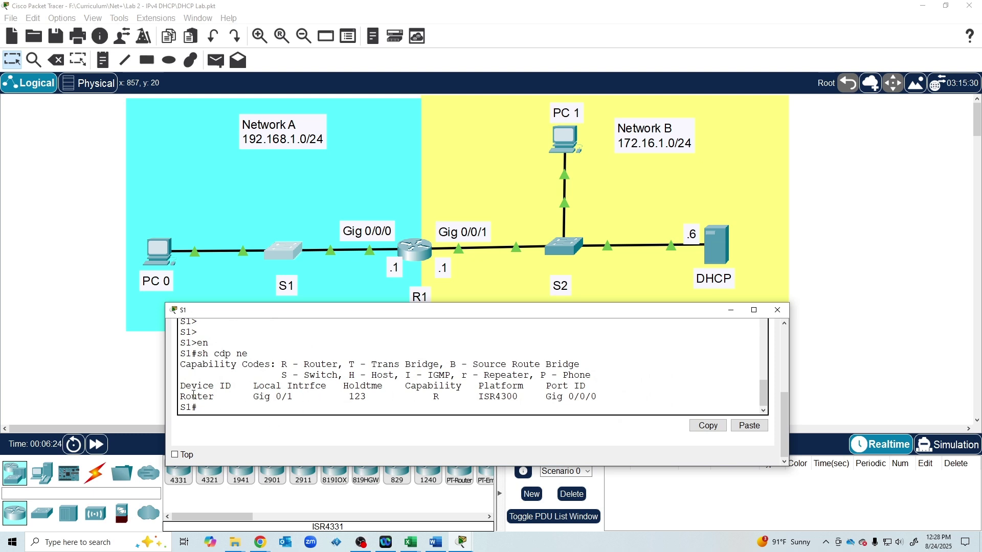
pyautogui.doubleClick(496, 404)
pyautogui.click(778, 311)
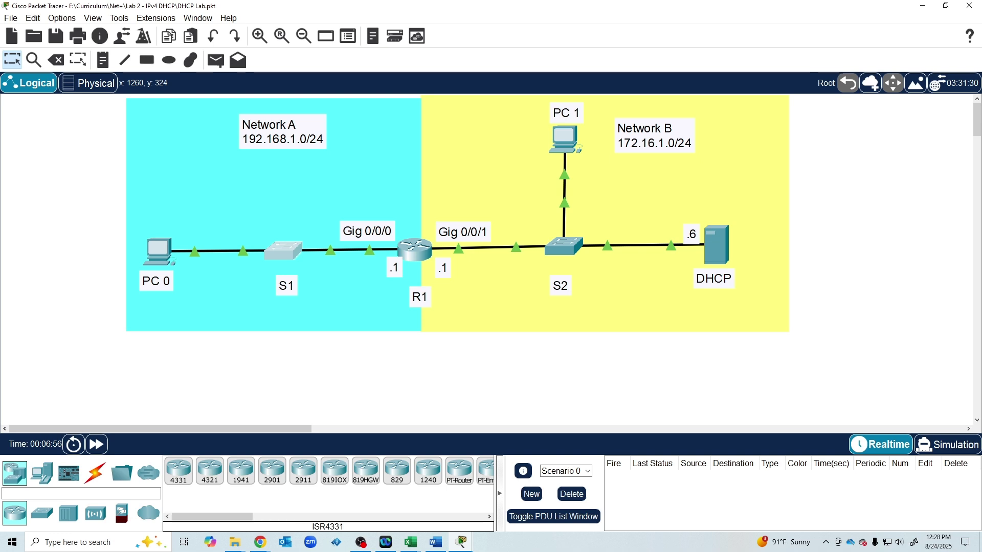
# - Open the DHCP server's IP configuration and set the static IPv4 address 172.16.1.6 with subnet mask 255.255.255.0
pyautogui.click(721, 247)
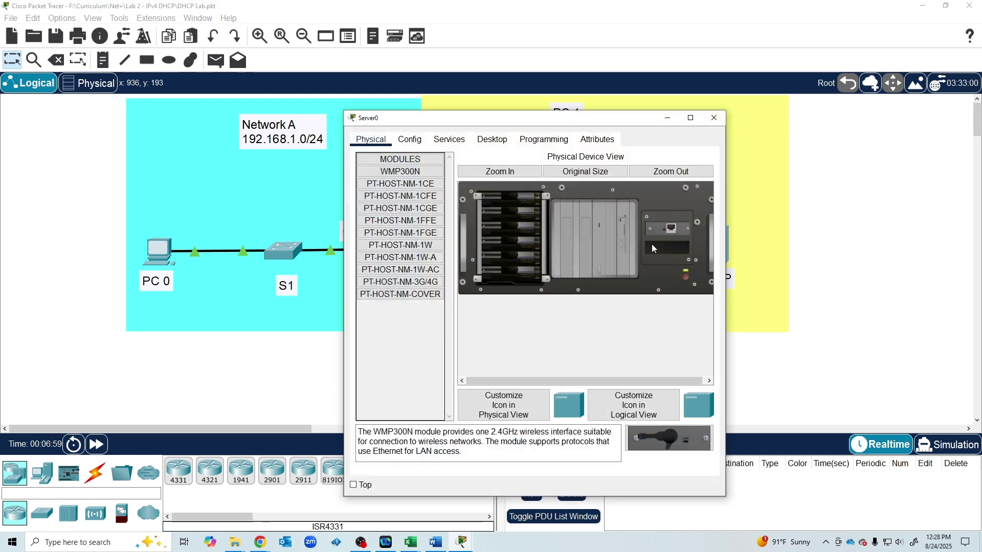
pyautogui.click(488, 141)
pyautogui.click(394, 195)
pyautogui.click(490, 204)
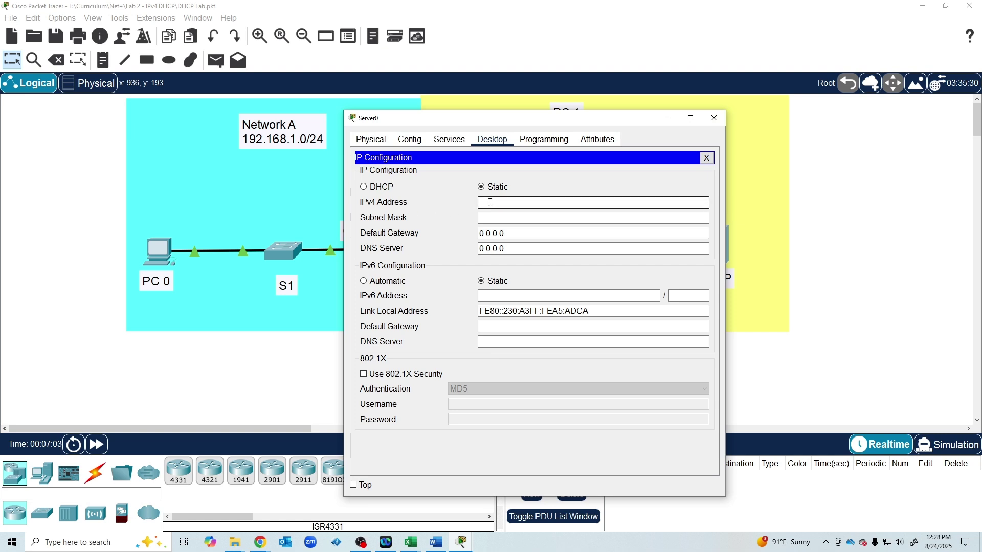
pyautogui.write('172.16.1.6')
pyautogui.press('Tab')
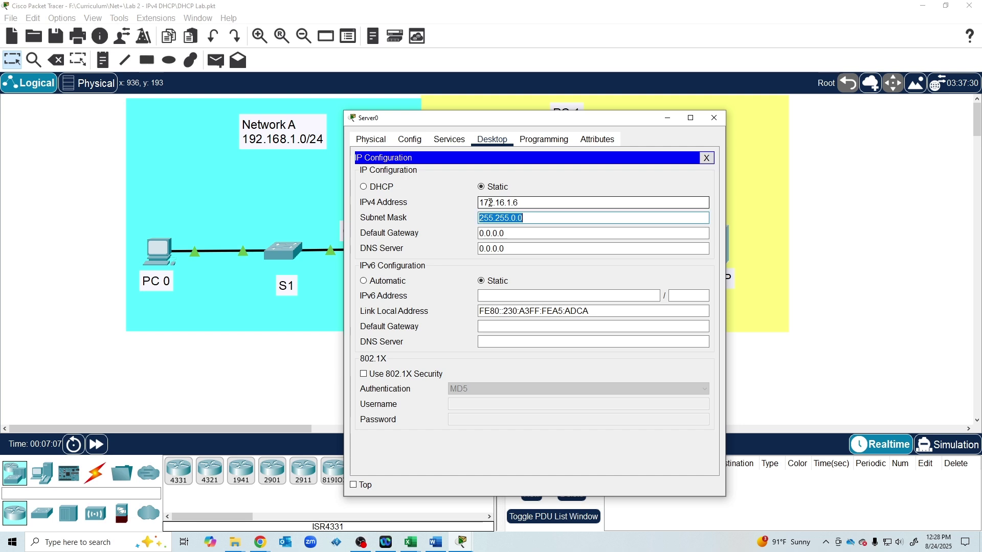
pyautogui.write('255.255.255.0')
pyautogui.press('Tab')
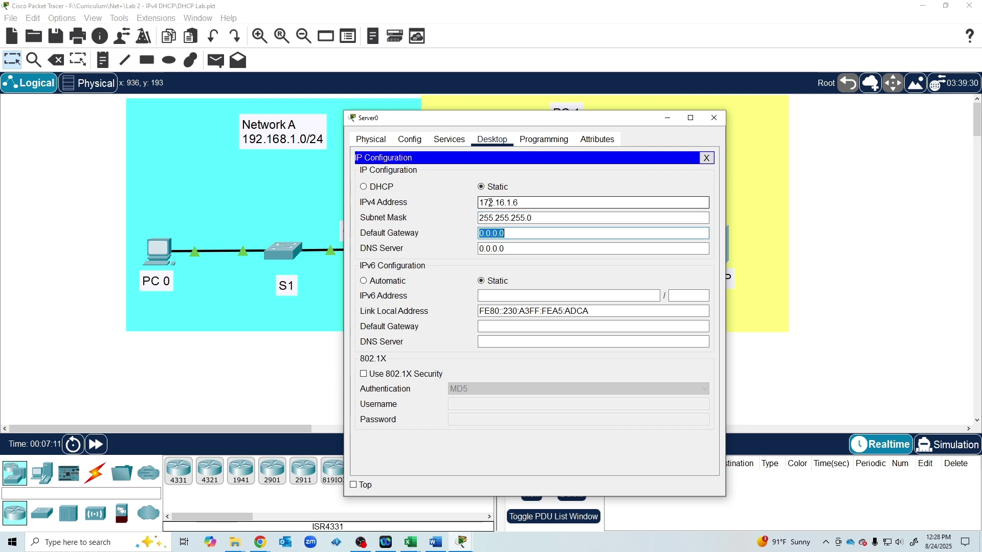
# - Set the DHCP server's IPv4 default gateway to 172.16.1.1 and close the server's window
pyautogui.write('19')
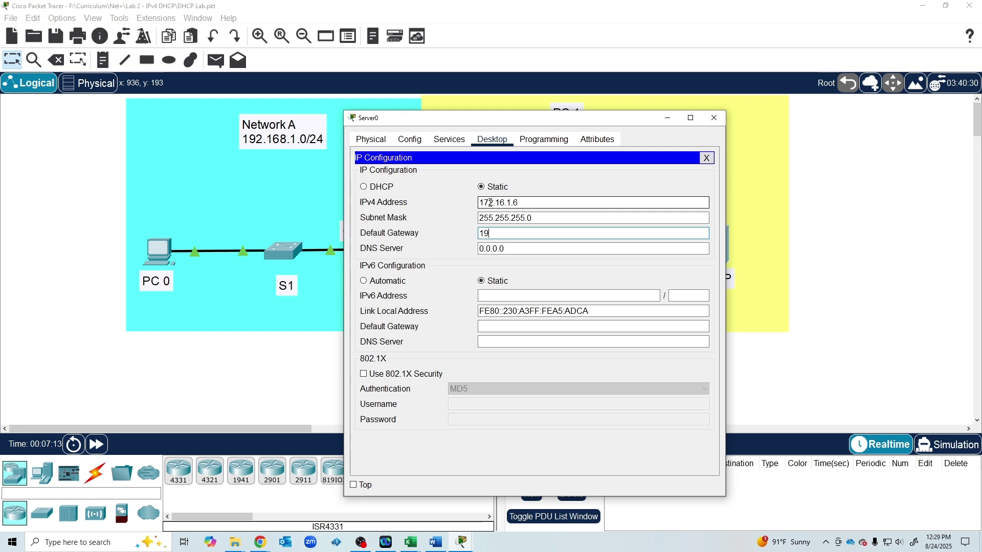
pyautogui.write('2.168')
pyautogui.press('BackSpace')
pyautogui.press('BackSpace')
pyautogui.press('BackSpace')
pyautogui.press('BackSpace')
pyautogui.press('BackSpace')
pyautogui.press('BackSpace')
pyautogui.write('72.16.1.1')
pyautogui.click(483, 296)
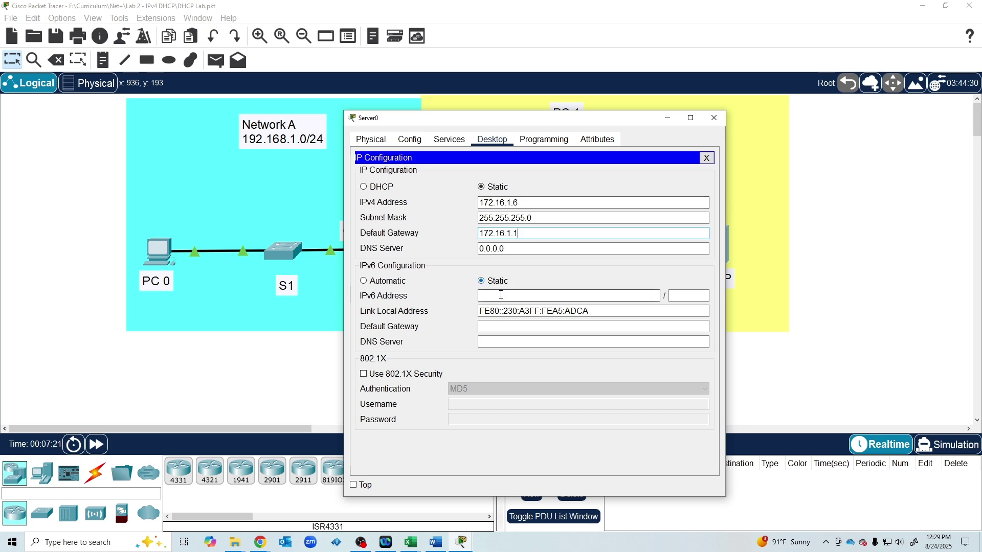
pyautogui.click(715, 118)
# - Ping the gateway 172.16.1.1 from the DHCP server's command prompt, and close the server's window
pyautogui.click(716, 247)
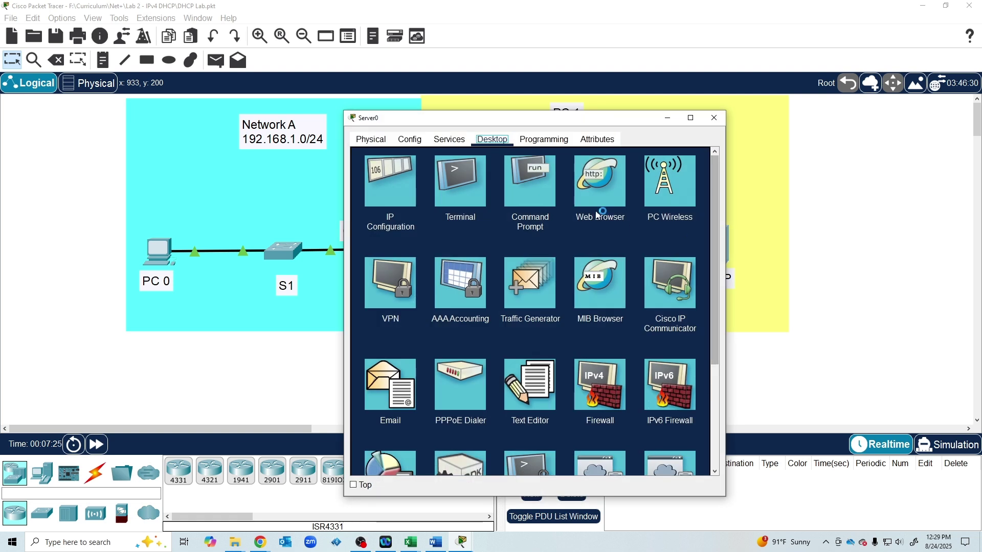
pyautogui.click(531, 189)
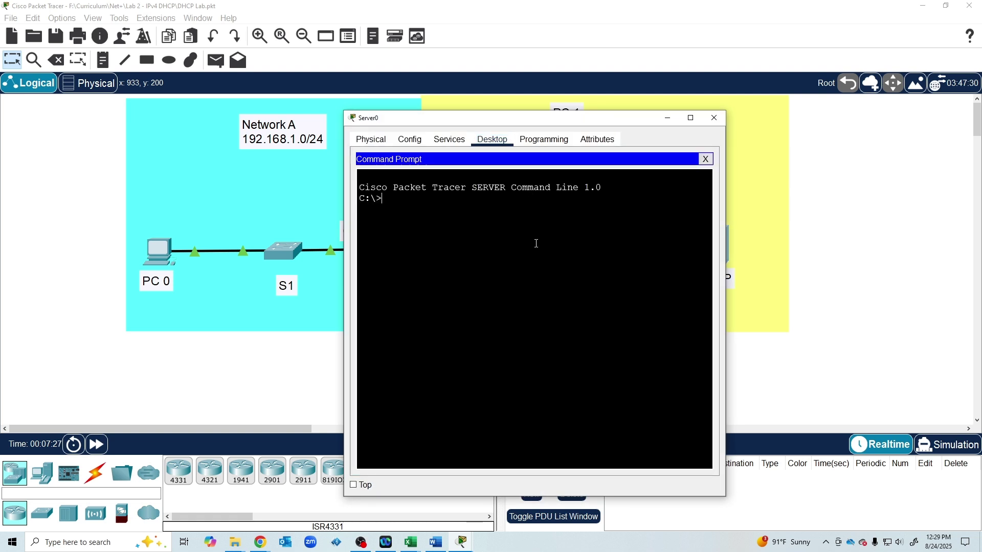
pyautogui.write('ping 172.16.1.1')
pyautogui.press('Return')
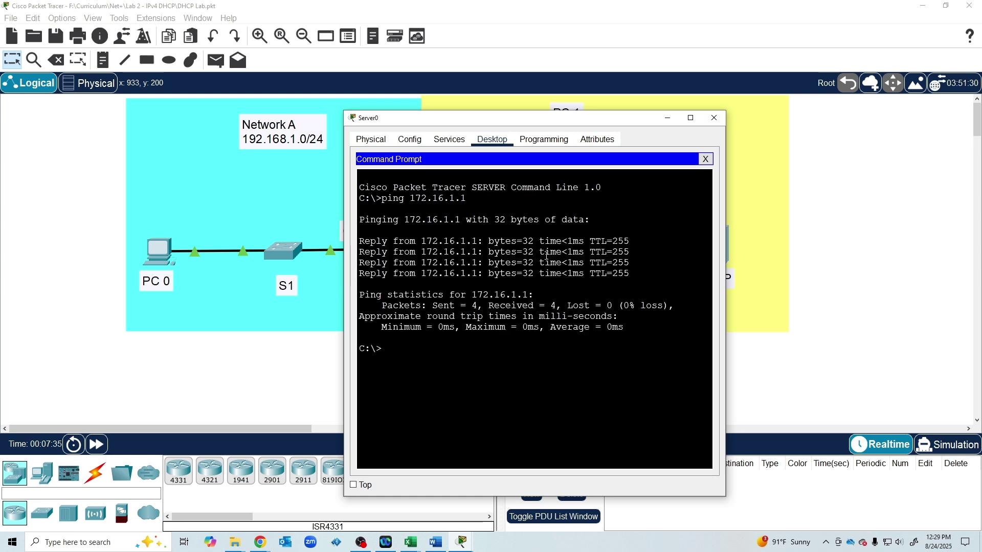
pyautogui.click(714, 118)
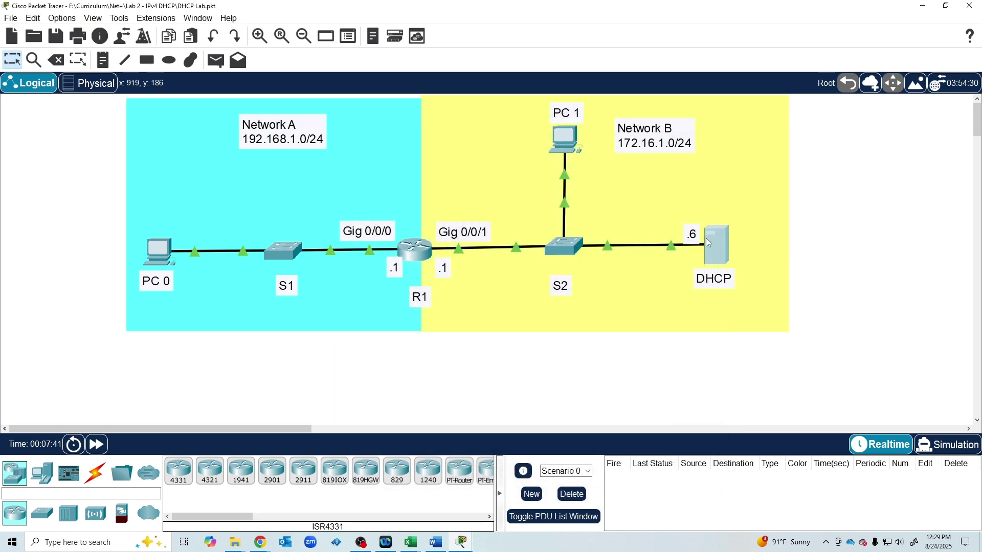
# - Open the server's DHCP service settings, turn the service on for FastEthernet0, and widen the window to fit the pool table
pyautogui.click(716, 252)
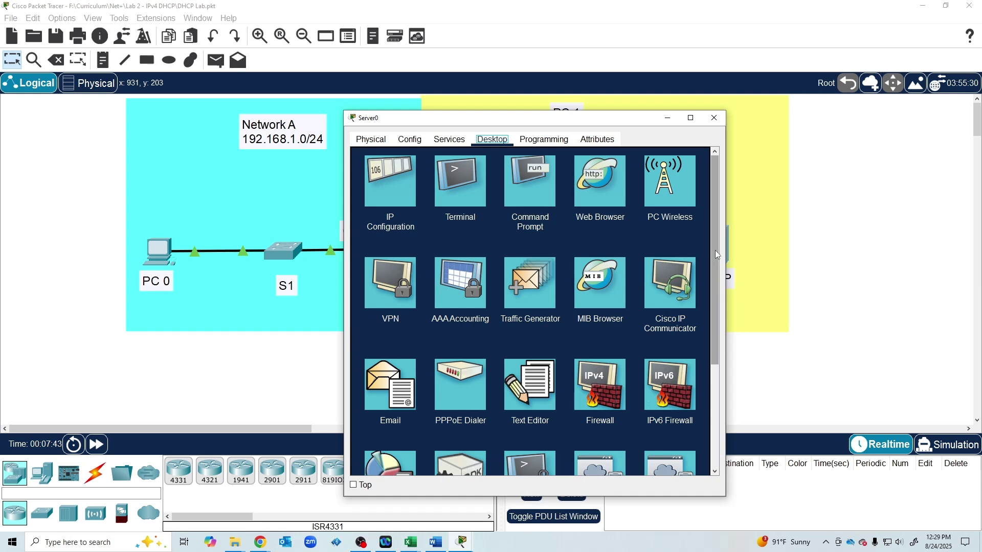
pyautogui.click(449, 140)
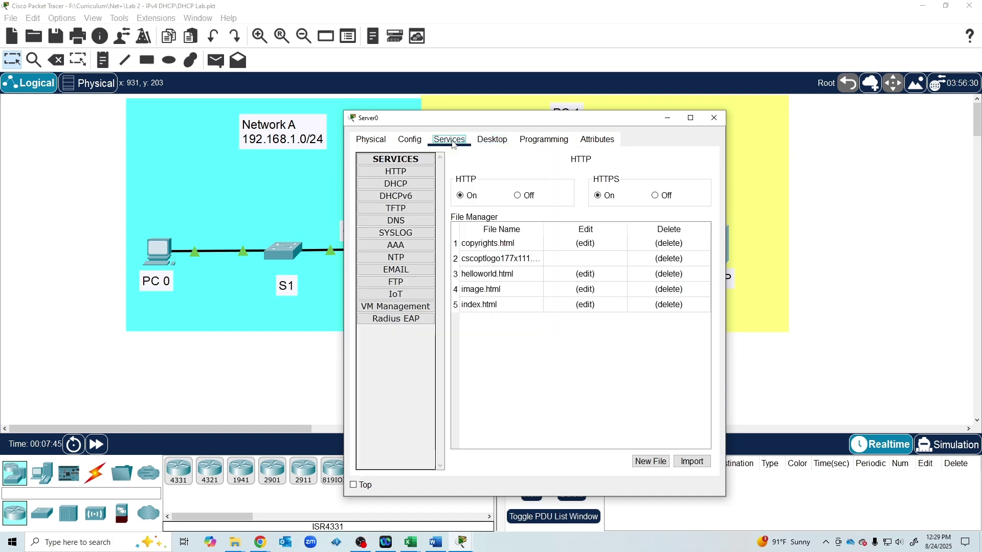
pyautogui.click(414, 184)
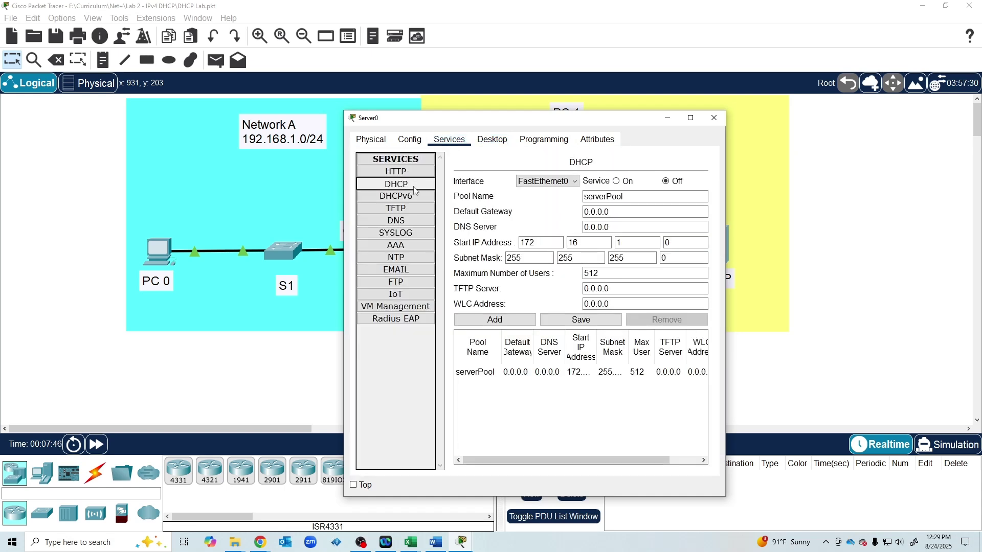
pyautogui.click(617, 182)
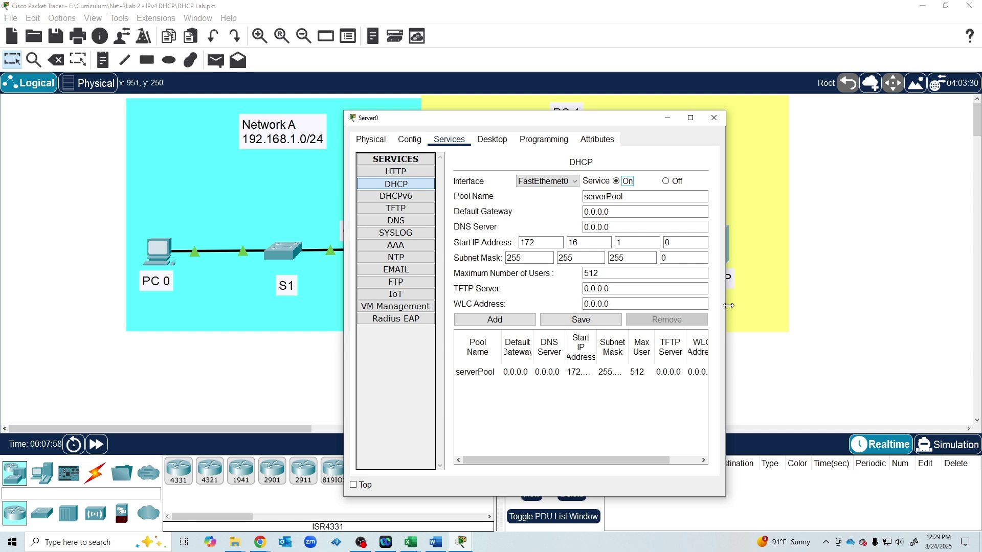
pyautogui.moveTo(727, 305); pyautogui.dragTo(981, 305)
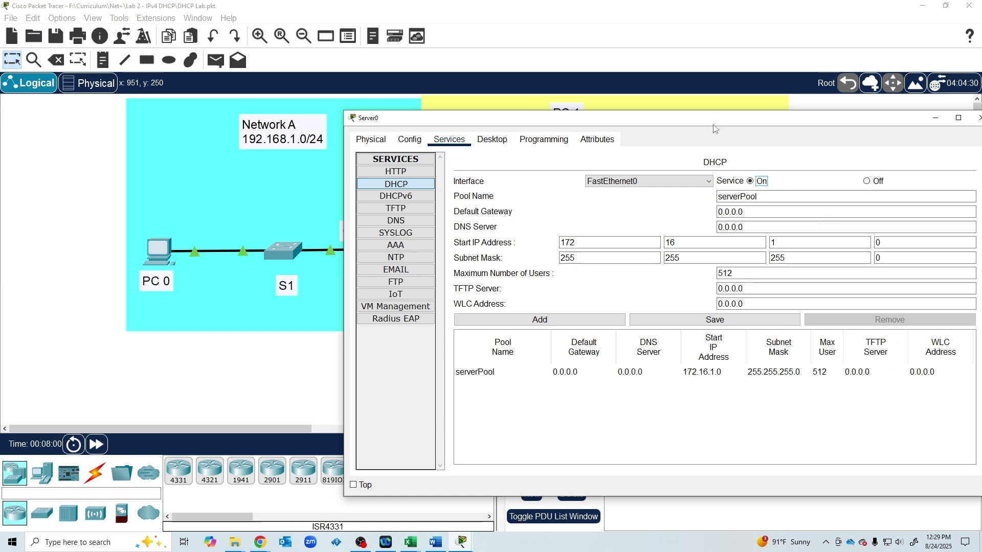
pyautogui.moveTo(693, 120); pyautogui.dragTo(471, 95)
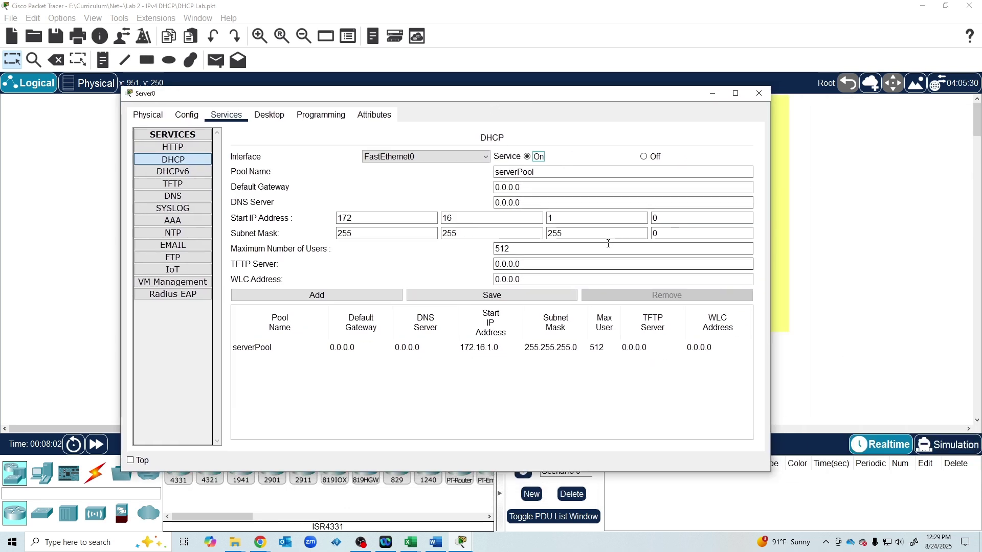
# - Set the default gateway of the DHCP pool serverPool to 172.16.1.1
pyautogui.click(537, 172)
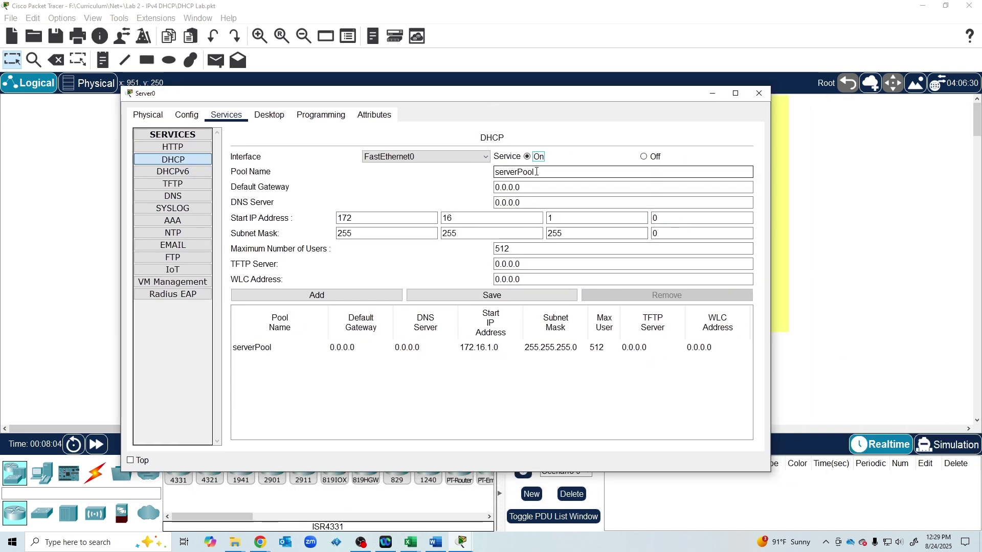
pyautogui.click(536, 188)
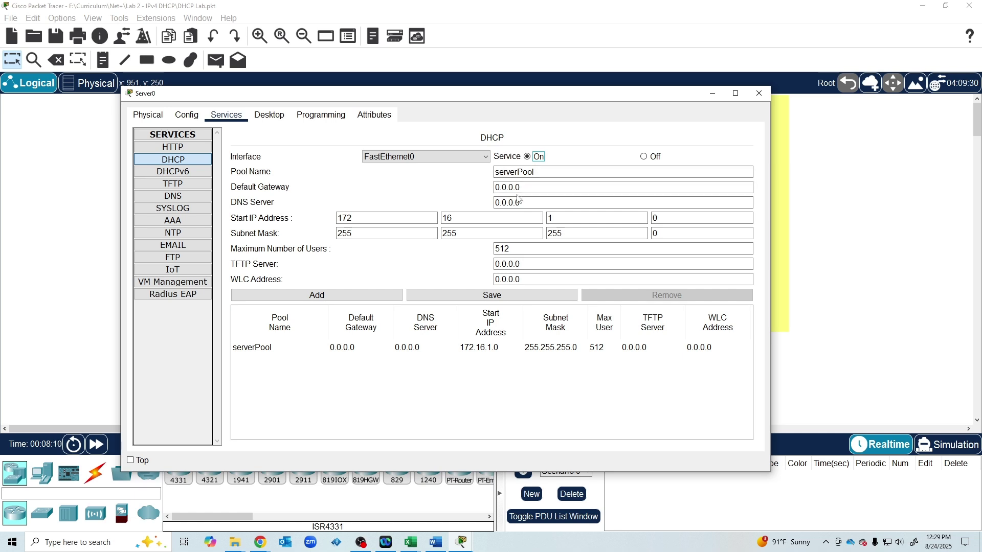
pyautogui.doubleClick(518, 187)
pyautogui.tripleClick(518, 187)
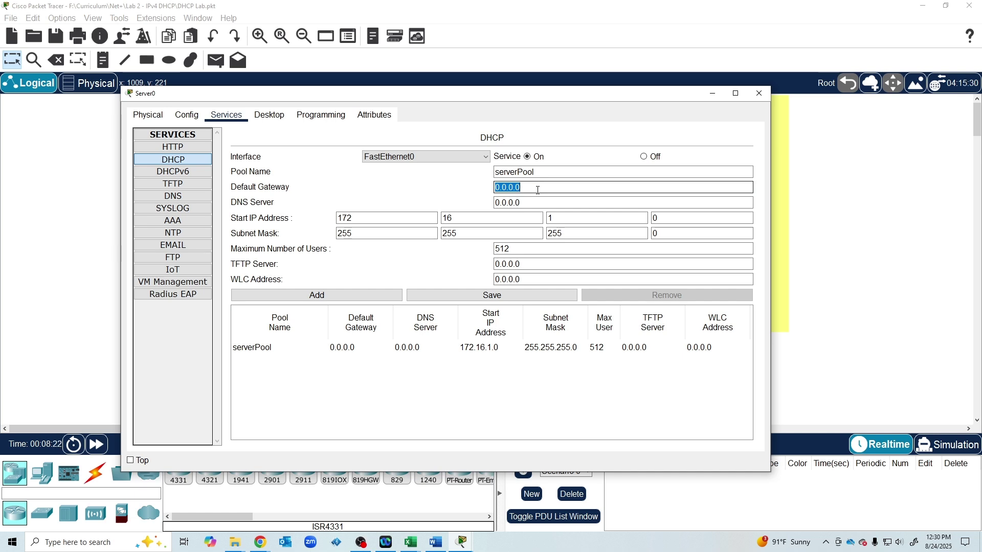
pyautogui.write('17216.1.1.')
pyautogui.press('Tab')
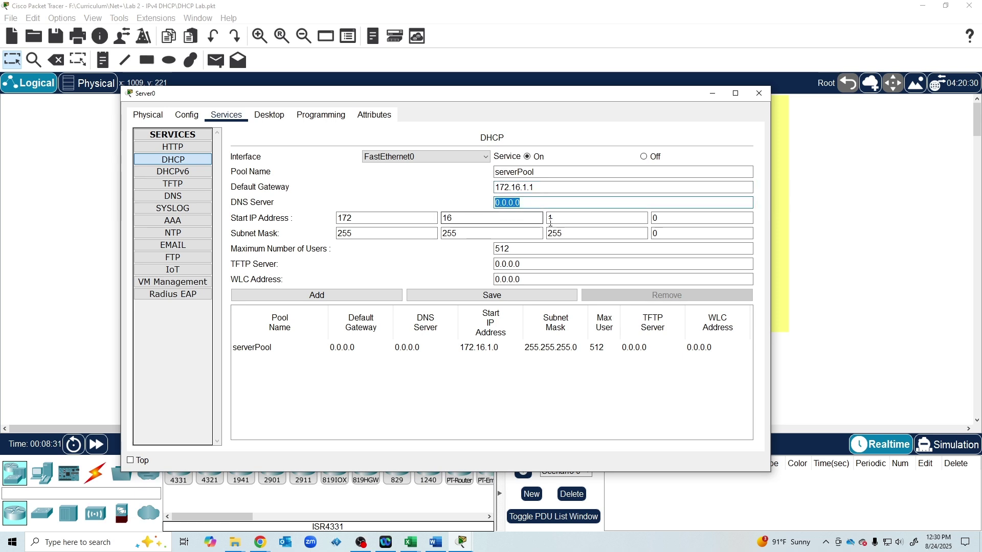
# - Set serverPool's start IP address to 172.16.1.11 and maximum number of users to 200, and save the pool
pyautogui.doubleClick(660, 218)
pyautogui.write('11')
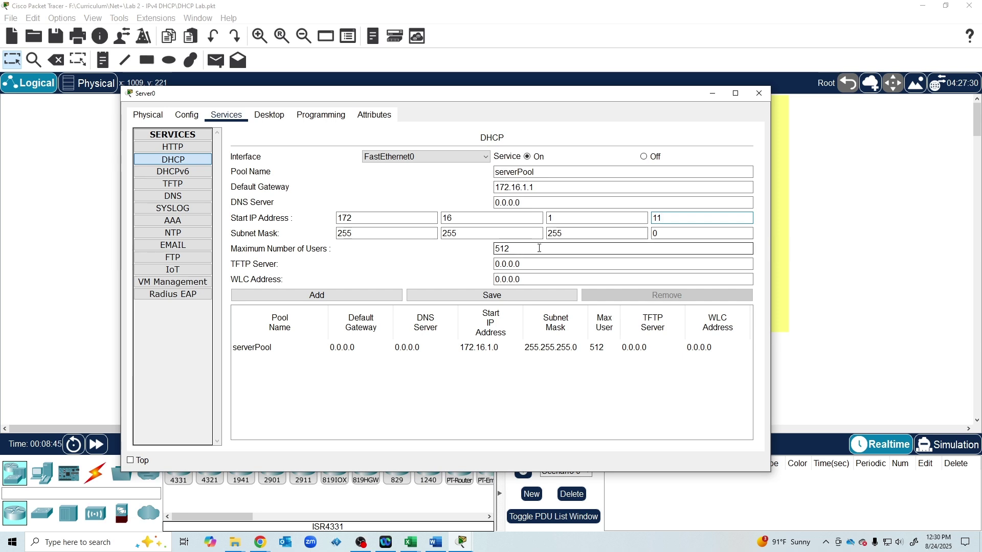
pyautogui.moveTo(539, 248); pyautogui.dragTo(454, 247)
pyautogui.write('200')
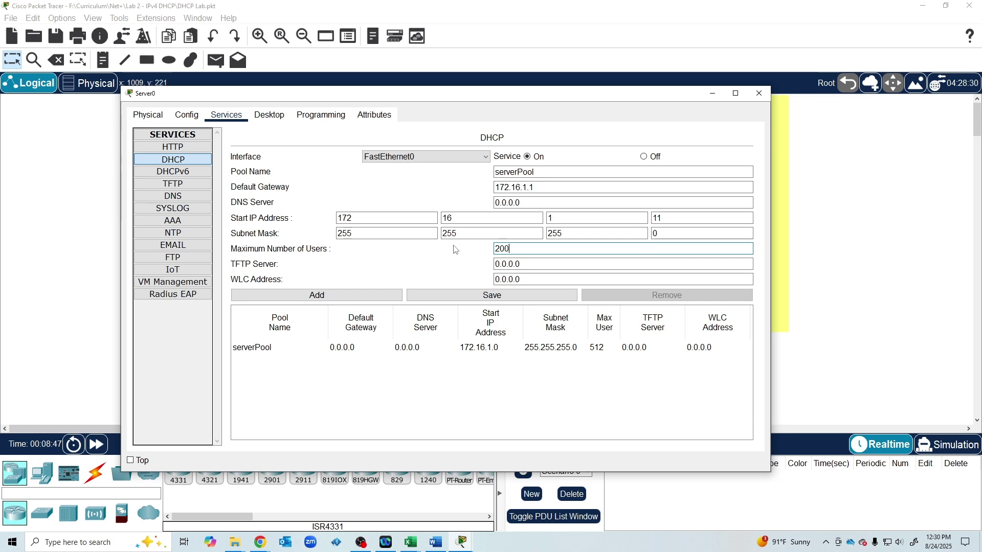
pyautogui.click(485, 296)
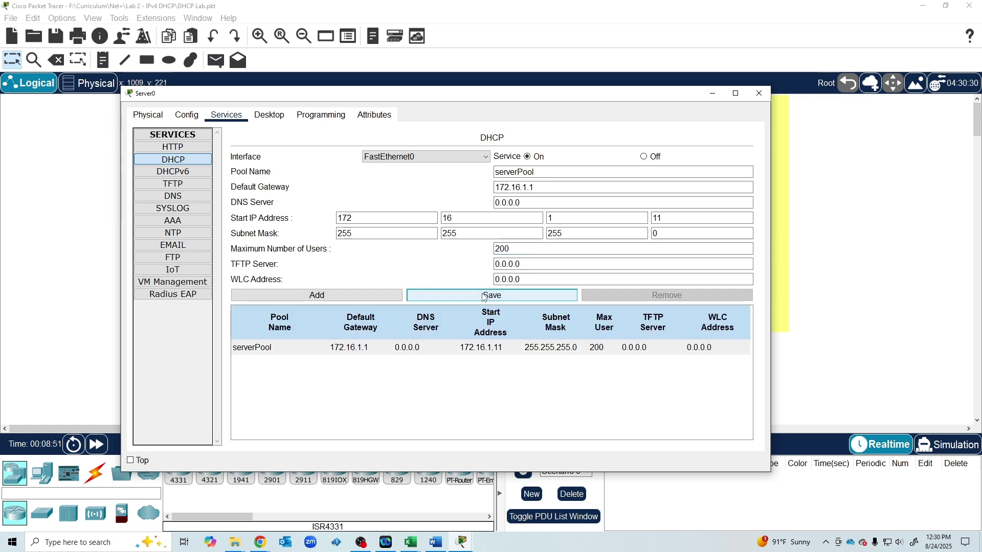
# - Enter Network_B as the name for a new DHCP pool and 192.12.168.1.1 as its default gateway
pyautogui.moveTo(540, 172); pyautogui.dragTo(464, 171)
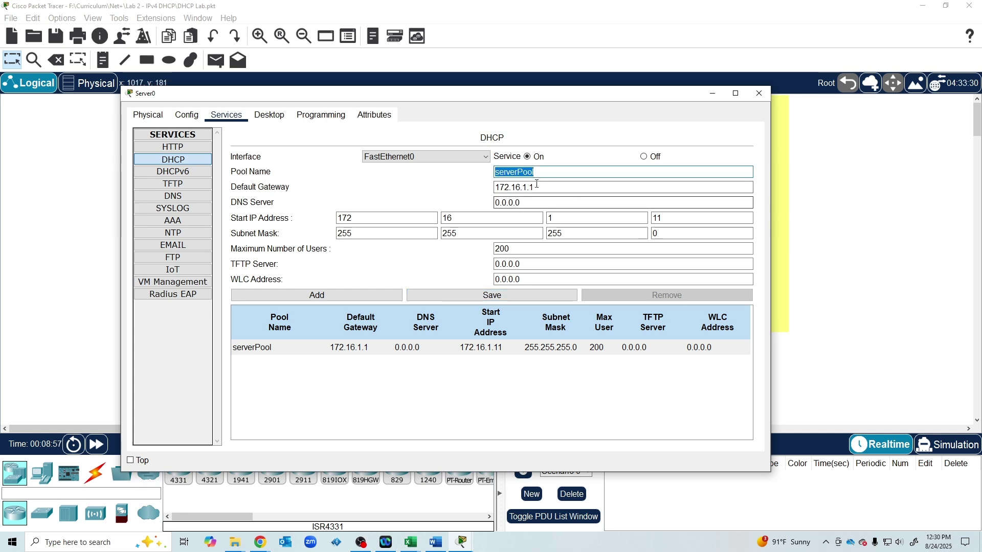
pyautogui.write('Netw')
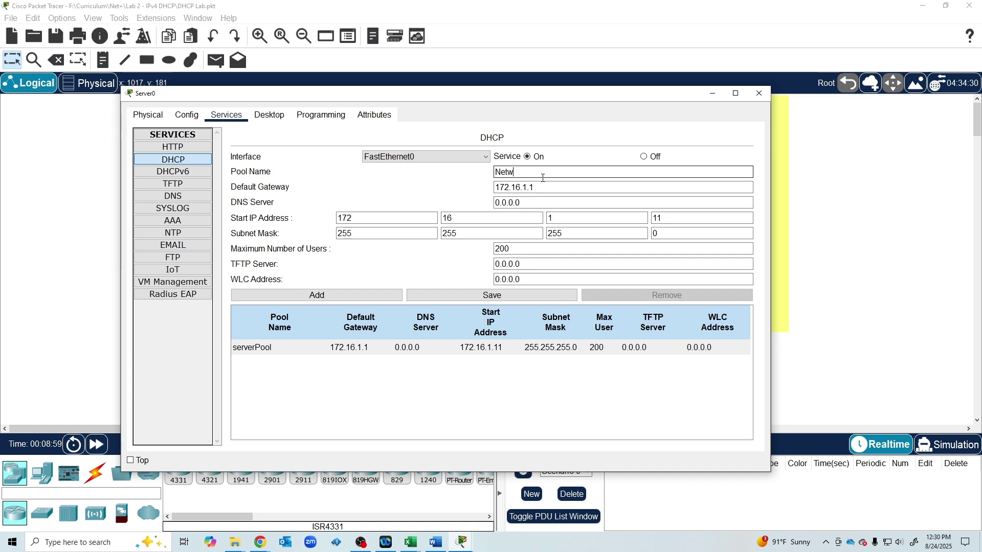
pyautogui.write('ork_B')
pyautogui.press('Tab')
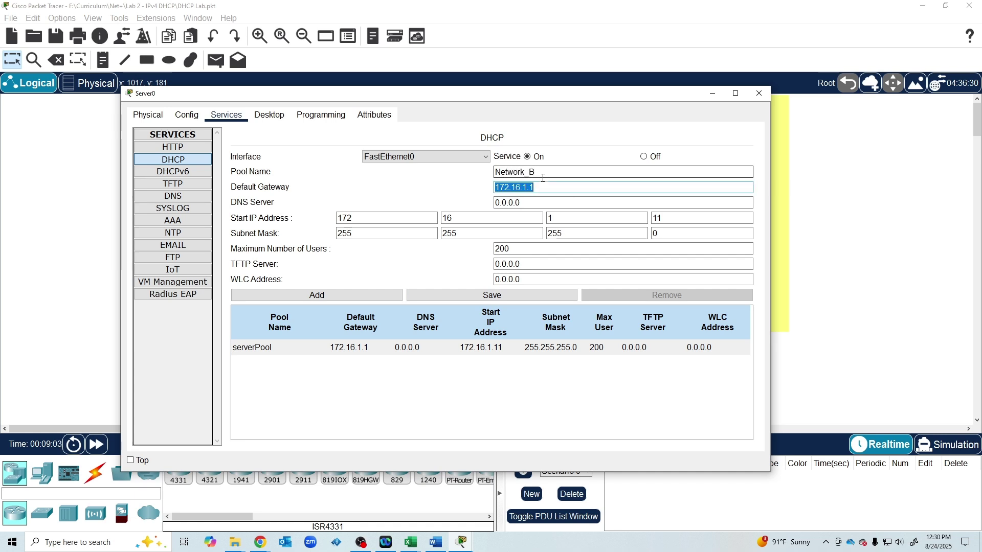
pyautogui.write('192.1')
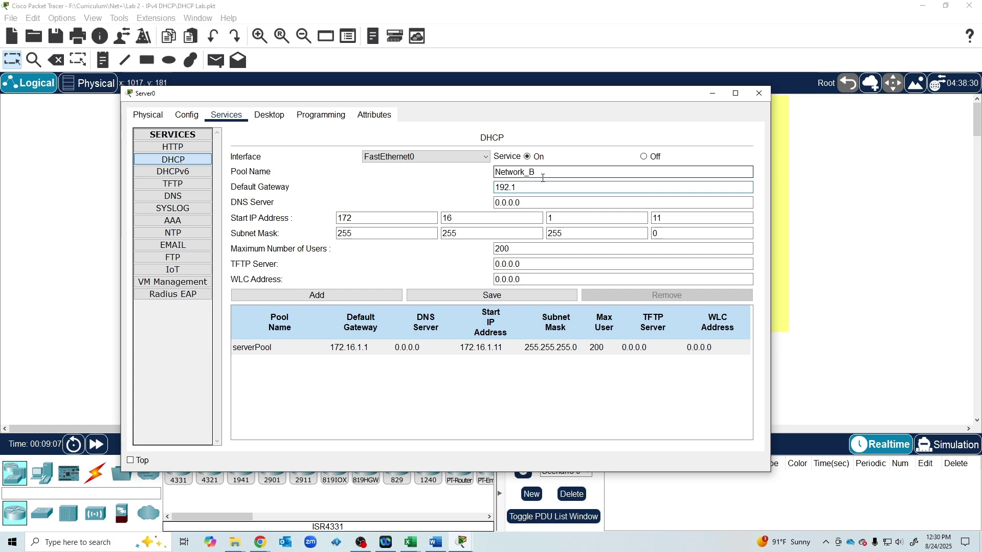
pyautogui.write('2.168.1.1')
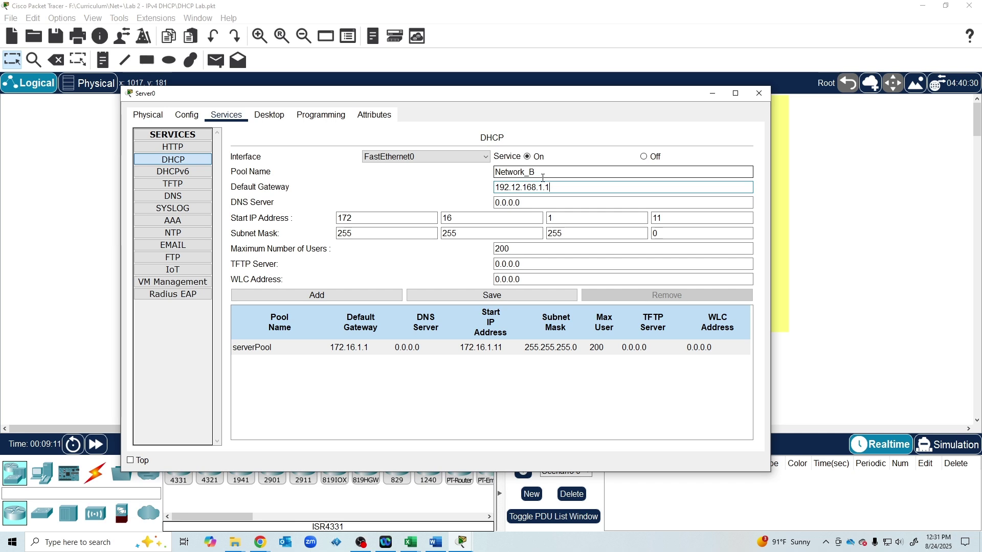
# - Set the new pool's start IP address to 192.168.1.11 and try to add the Network_B pool
pyautogui.press('Tab')
pyautogui.press('Tab')
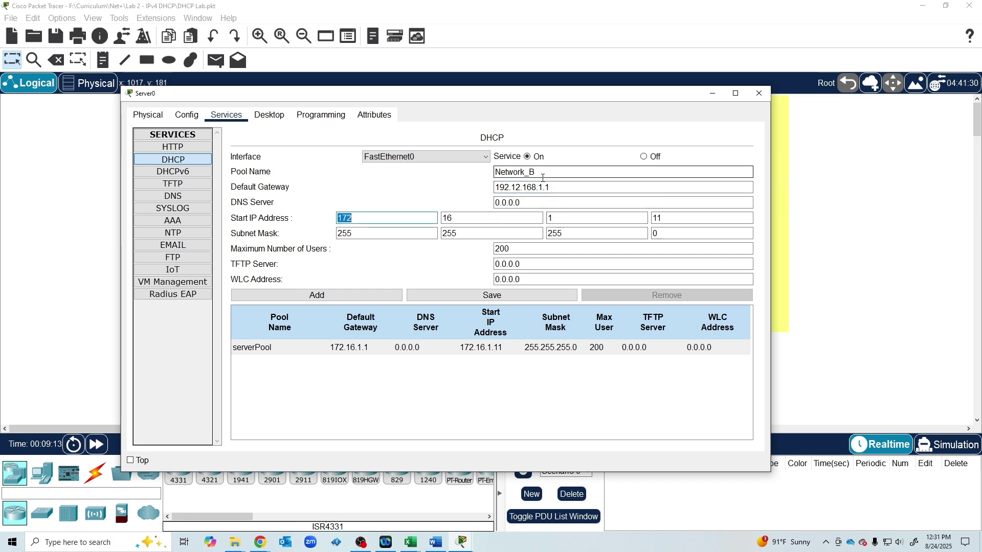
pyautogui.write('192')
pyautogui.click(510, 218)
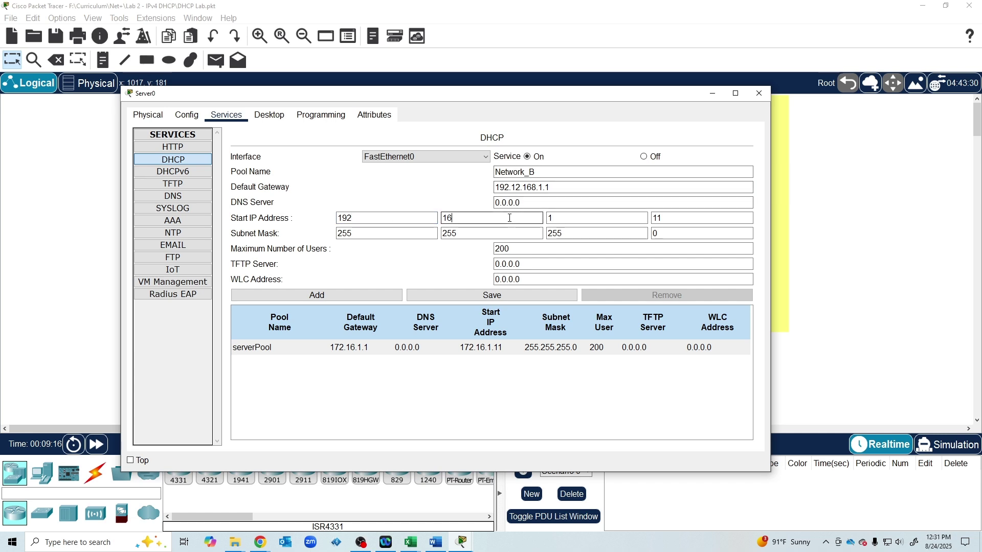
pyautogui.write('8')
pyautogui.click(565, 216)
pyautogui.click(641, 216)
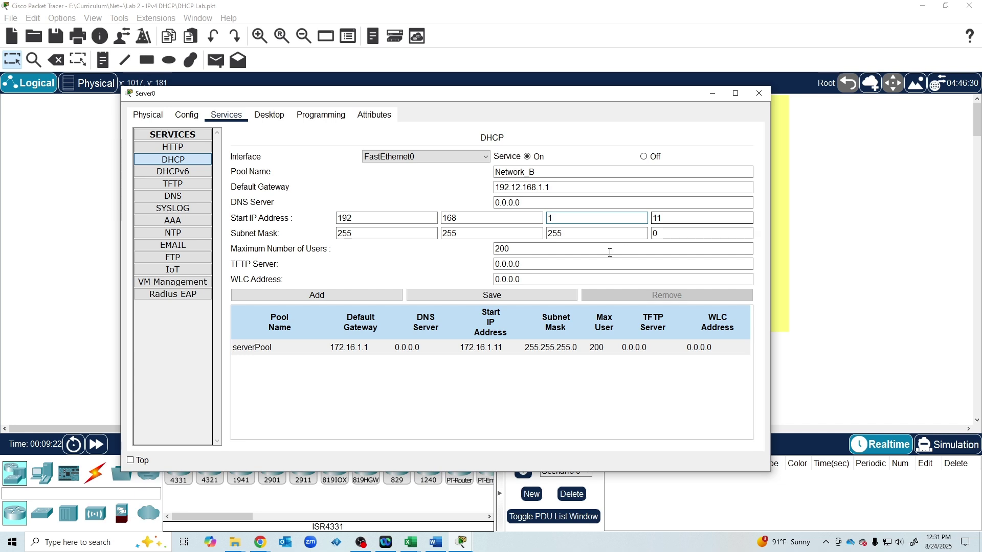
pyautogui.click(374, 298)
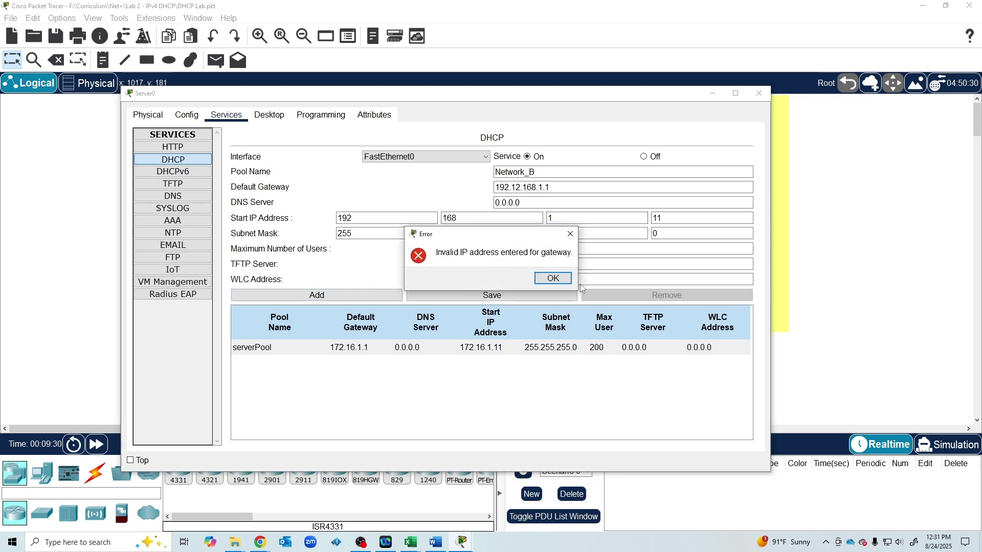
# - Correct the Network_B pool's default gateway to 192.168.1.1, add the pool, and close the DHCP server's settings
pyautogui.click(553, 279)
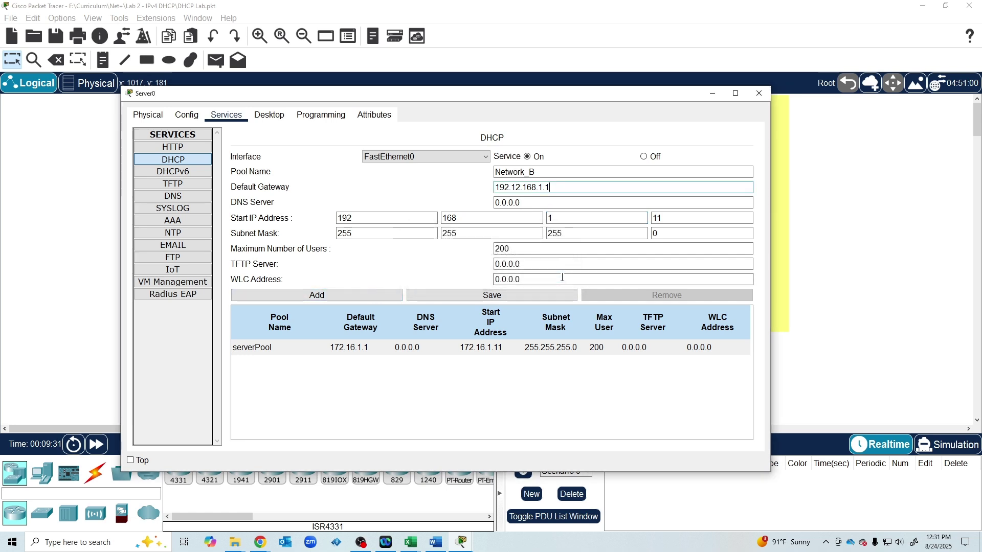
pyautogui.click(521, 189)
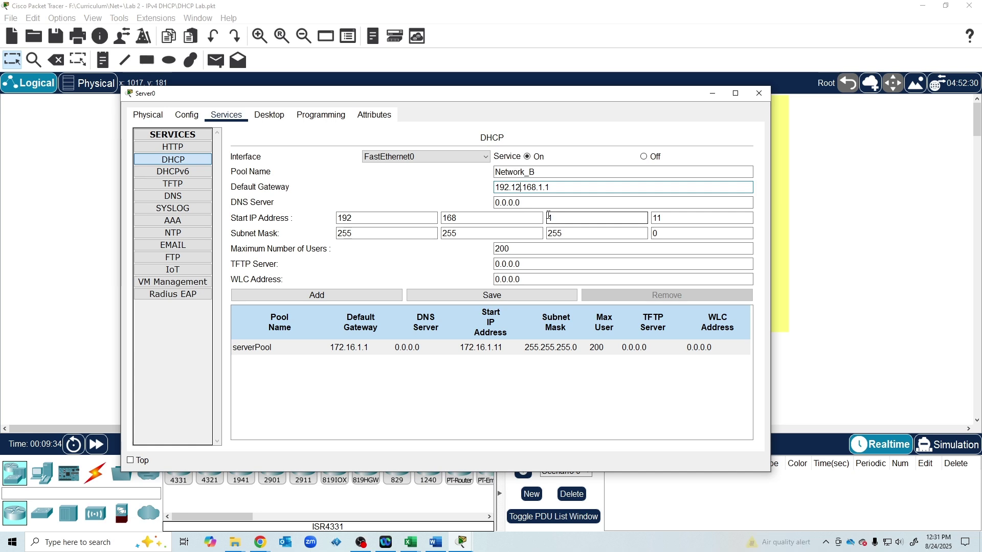
pyautogui.press('BackSpace')
pyautogui.press('BackSpace')
pyautogui.press('BackSpace')
pyautogui.click(581, 202)
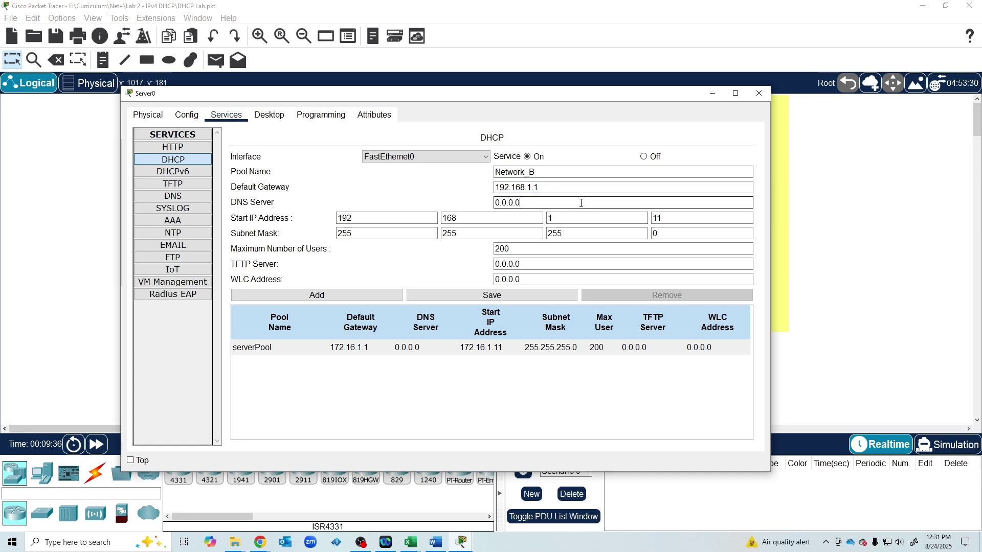
pyautogui.click(362, 297)
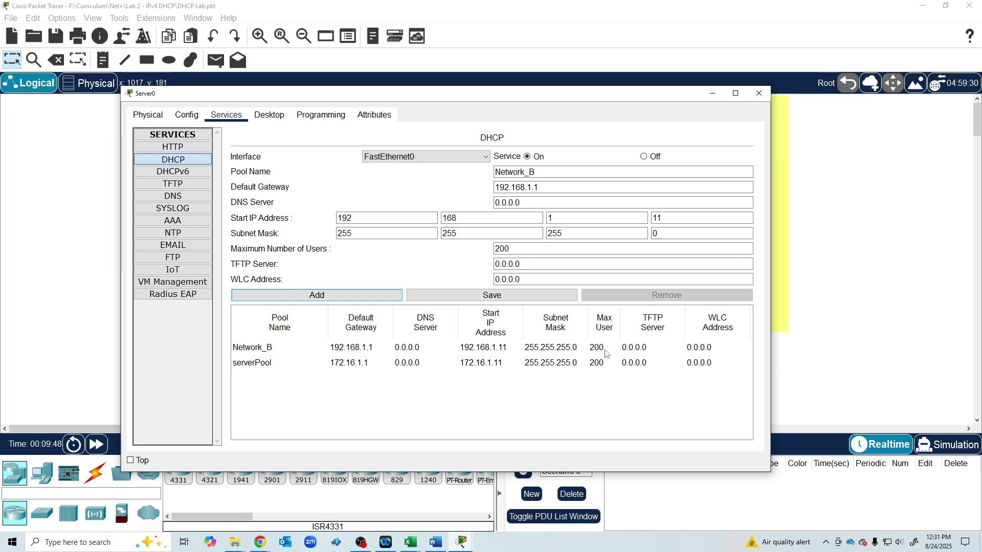
pyautogui.click(760, 94)
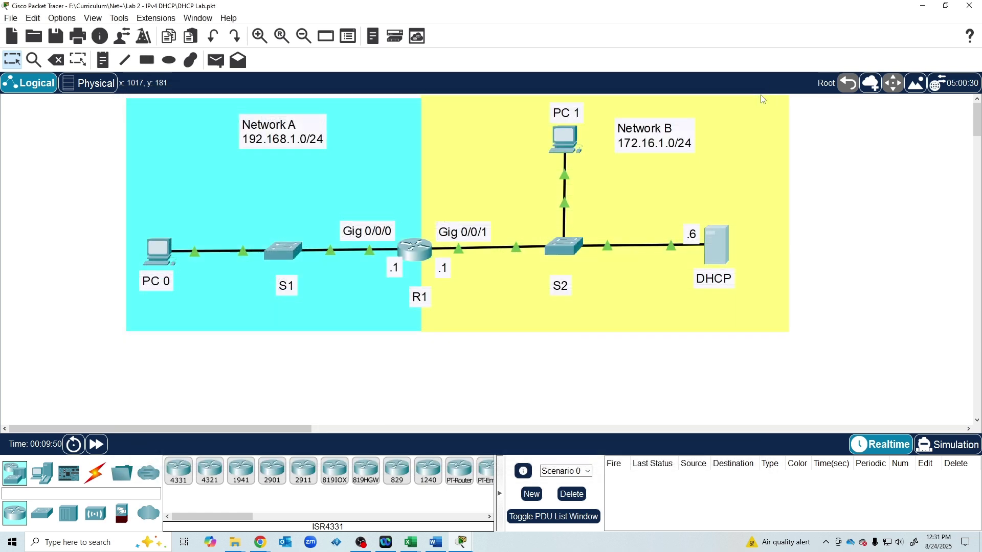
# - Check PC 1's IPv4 address by running ipconfig in its command prompt
pyautogui.click(566, 134)
pyautogui.click(449, 139)
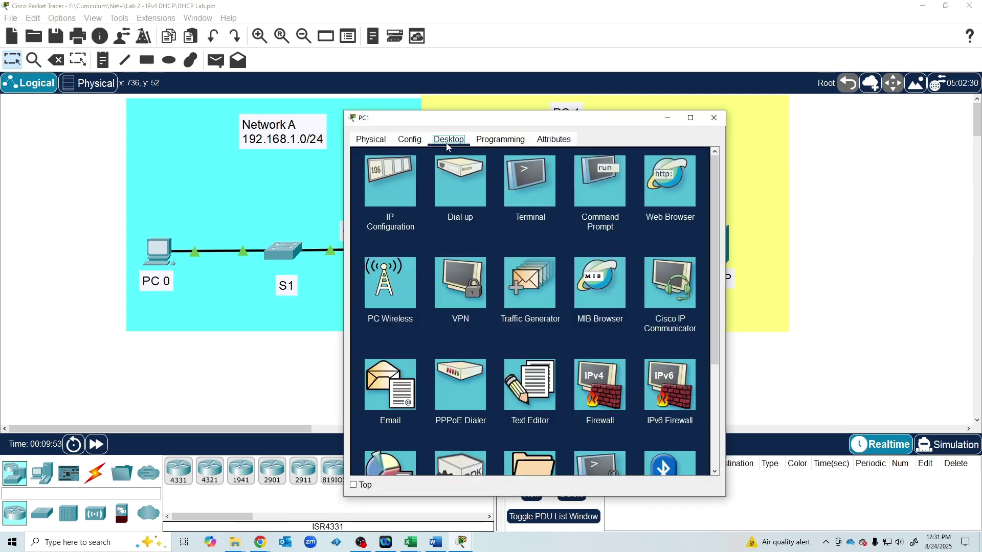
pyautogui.click(595, 191)
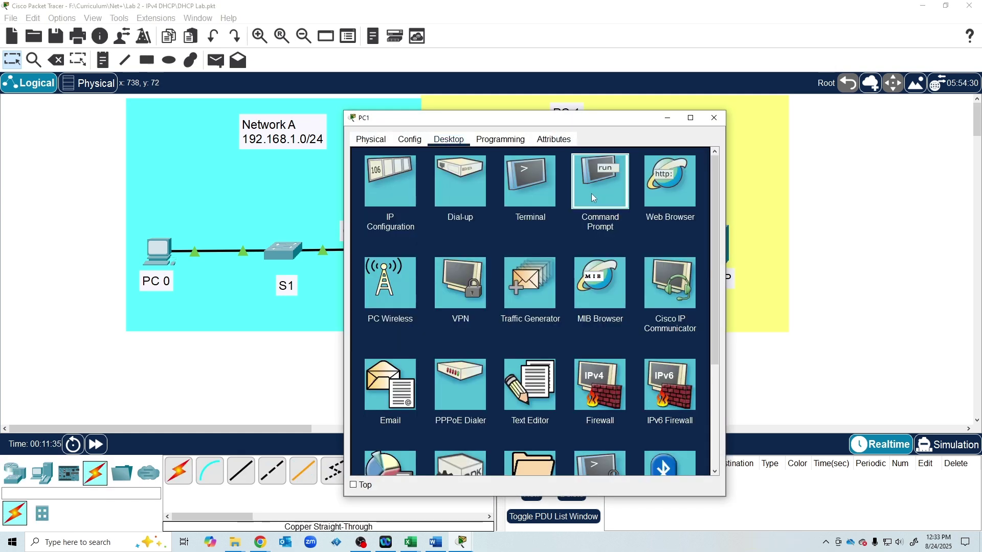
pyautogui.click(591, 193)
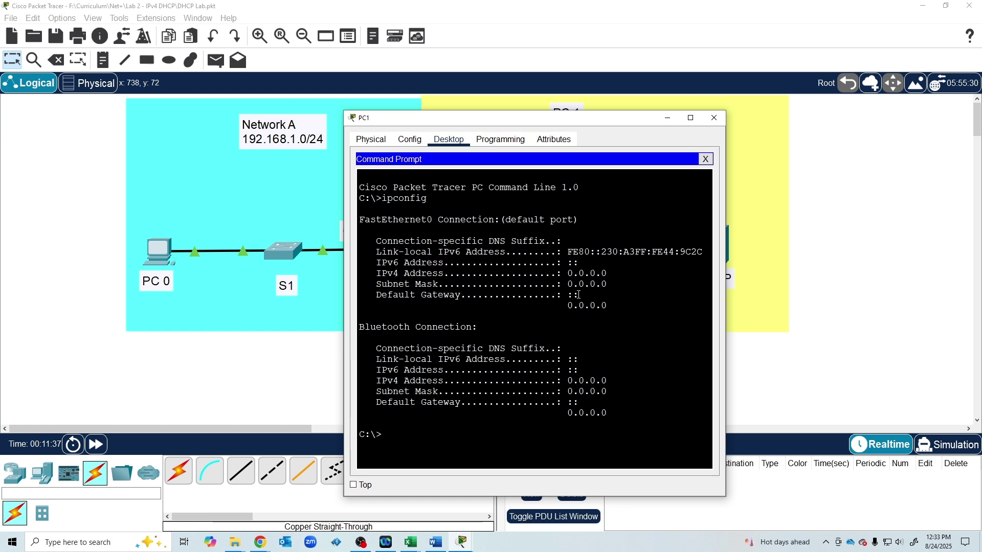
pyautogui.write('ipconfig')
pyautogui.press('Return')
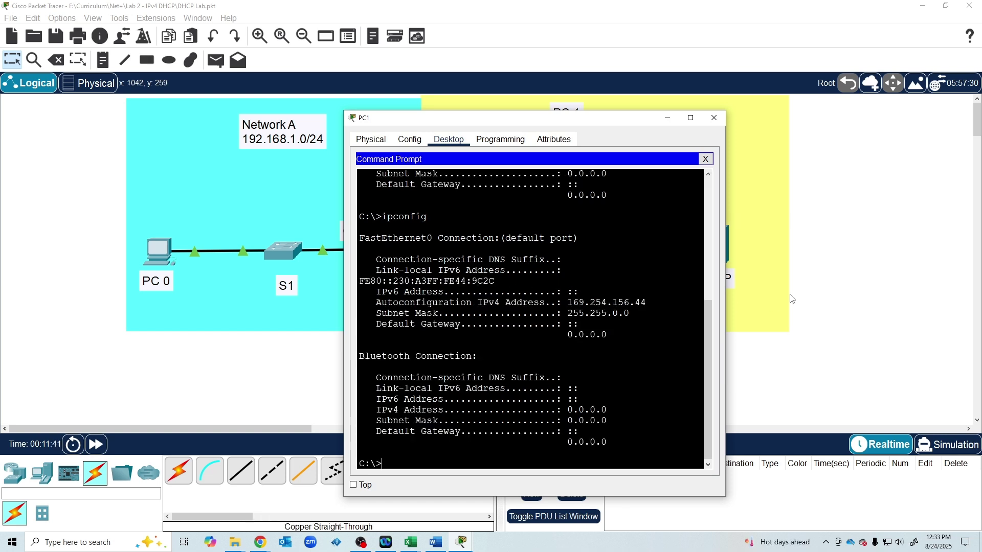
pyautogui.moveTo(726, 307); pyautogui.dragTo(896, 305)
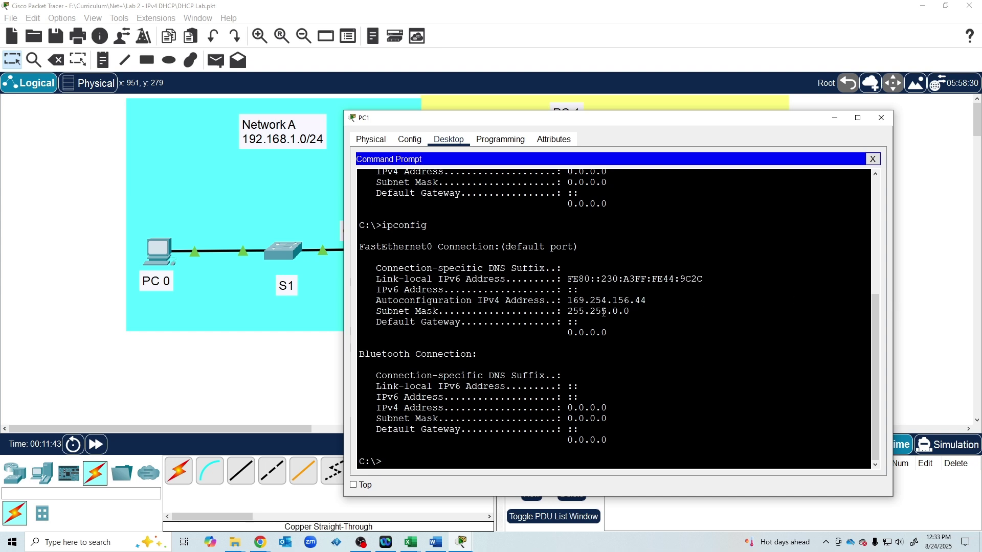
pyautogui.moveTo(569, 302); pyautogui.dragTo(656, 302)
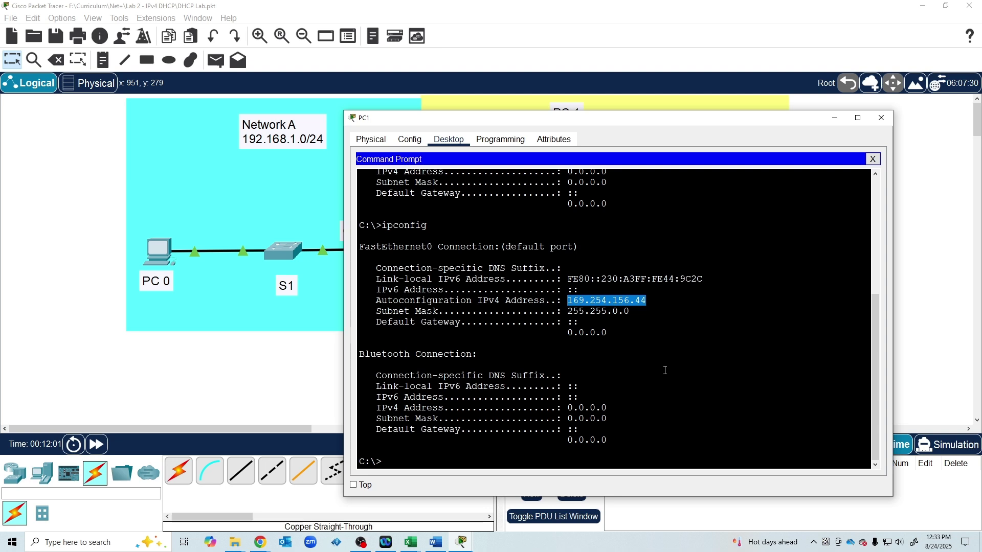
pyautogui.moveTo(650, 122); pyautogui.dragTo(639, 349)
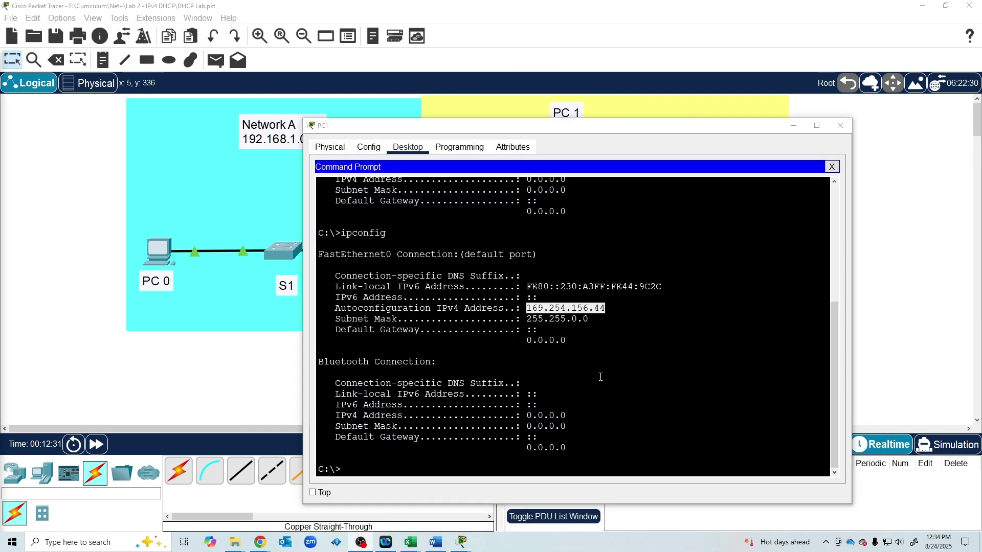
# - Request a DHCP lease on PC 1 with ipconfig /renew, then close the PC 1 window
pyautogui.click(601, 377)
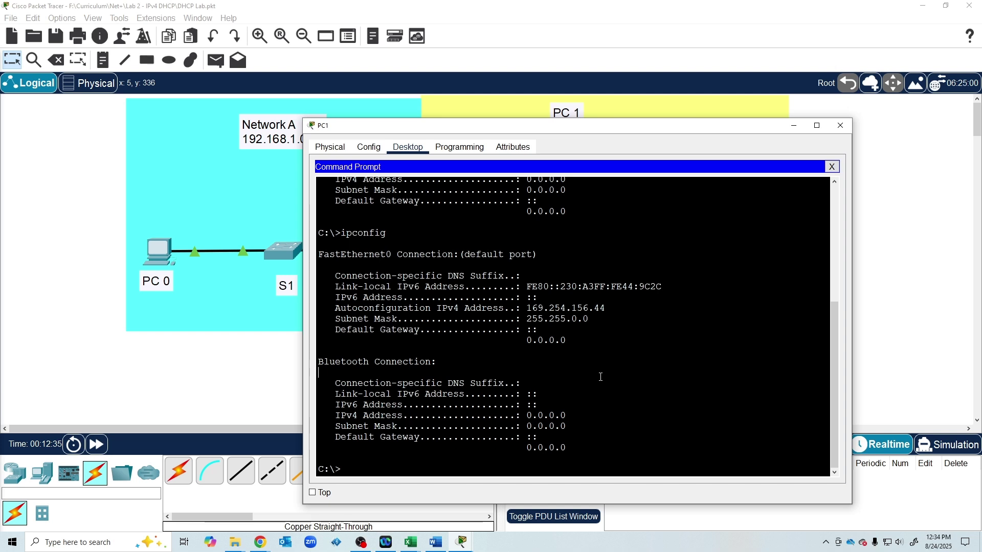
pyautogui.press('Return')
pyautogui.press('Return')
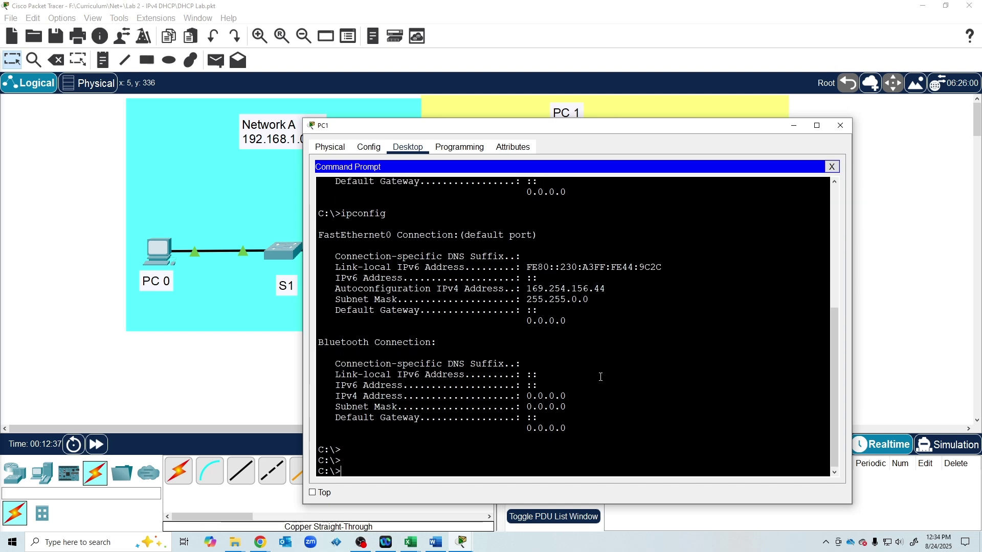
pyautogui.write('ipconfig /re')
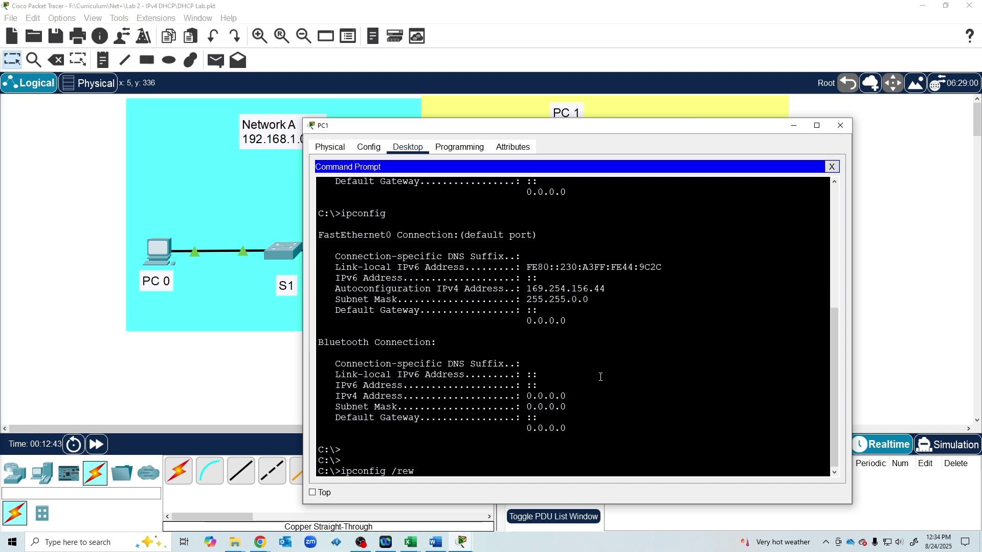
pyautogui.write('new')
pyautogui.press('Return')
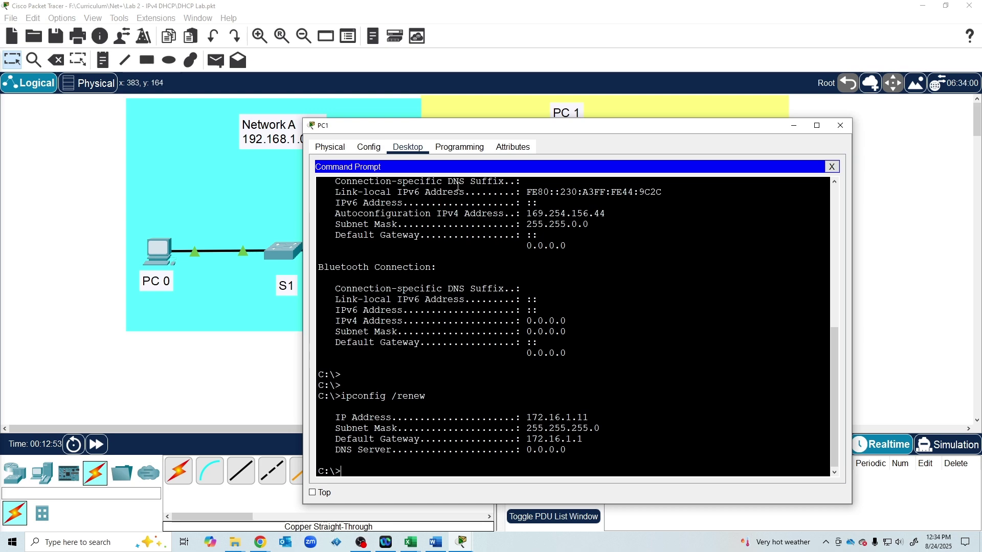
pyautogui.click(840, 125)
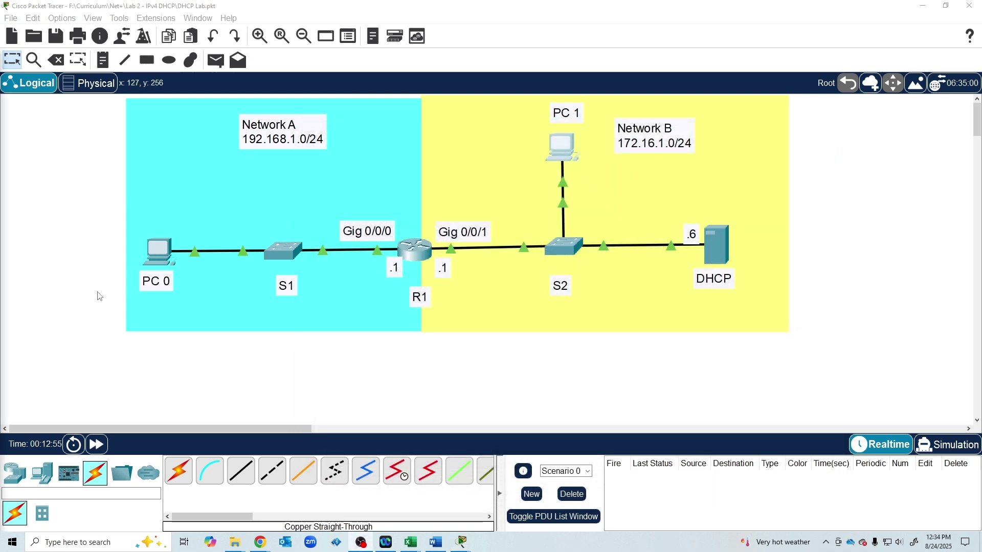
# - Try to obtain a DHCP lease on PC 0 by running ipconfig /renew in its command prompt
pyautogui.click(159, 252)
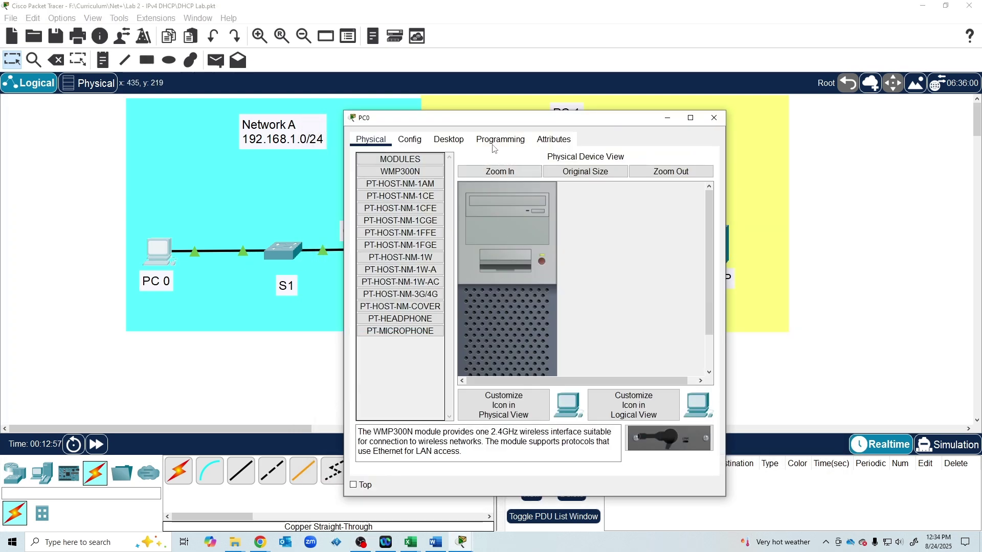
pyautogui.click(449, 140)
pyautogui.click(608, 191)
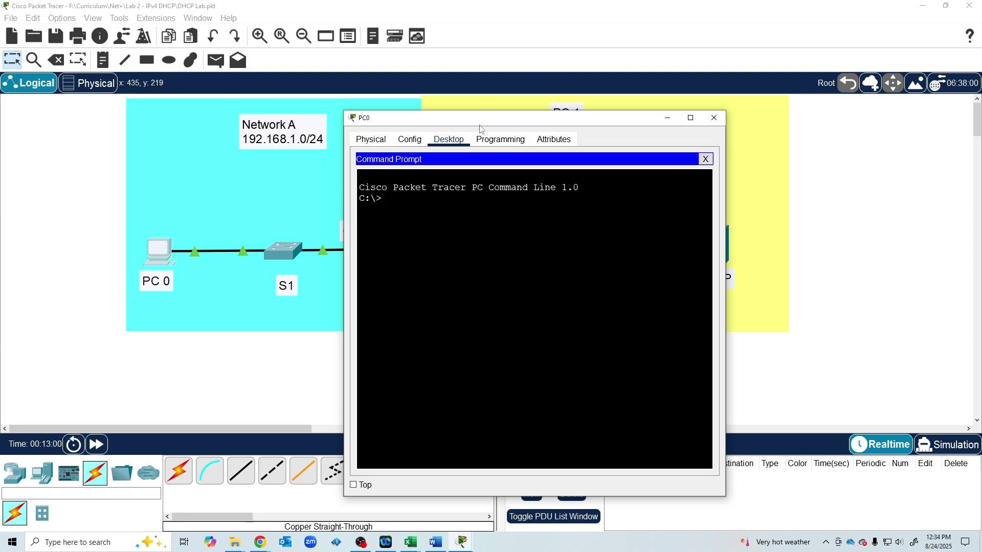
pyautogui.write('ipocconfig')
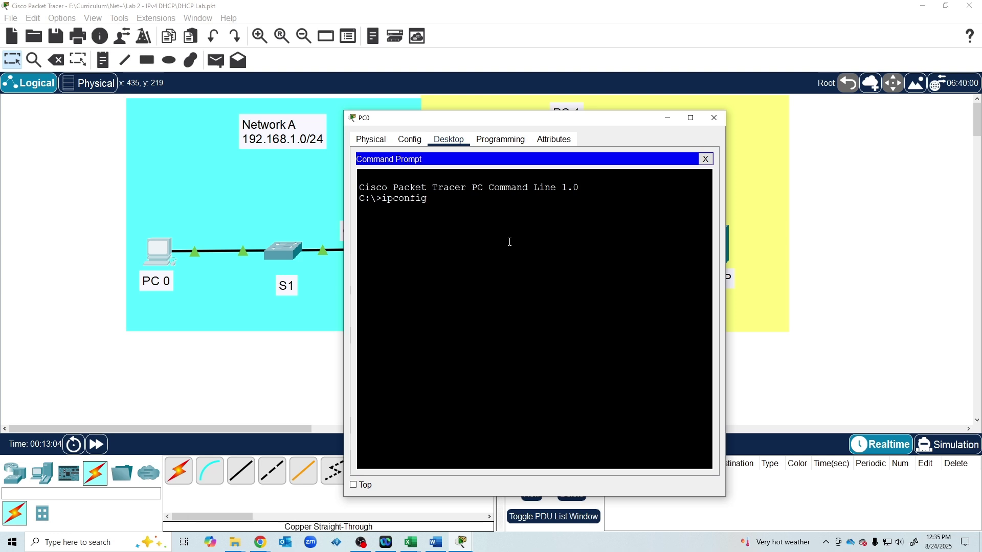
pyautogui.write(' /renw')
pyautogui.press('BackSpace')
pyautogui.write('enew')
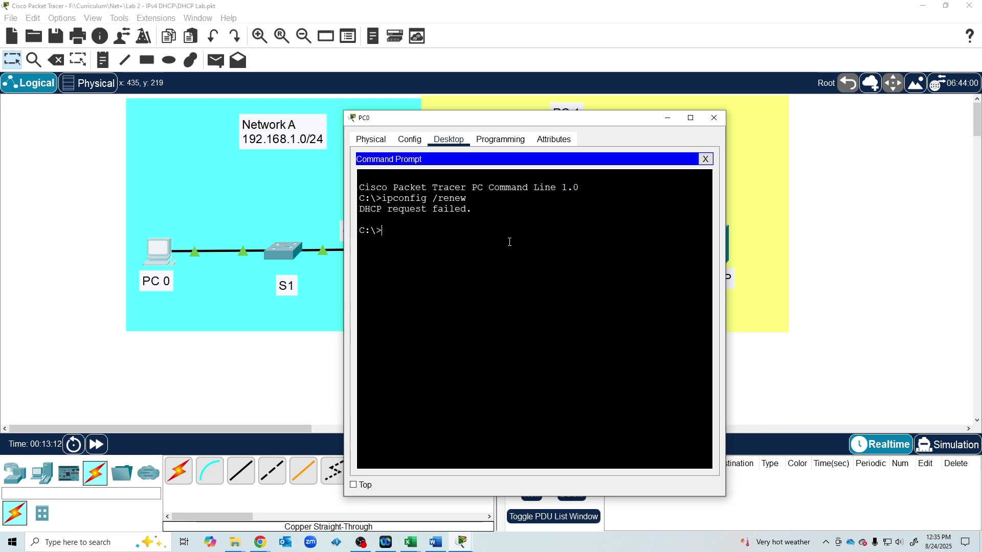
pyautogui.click(233, 410)
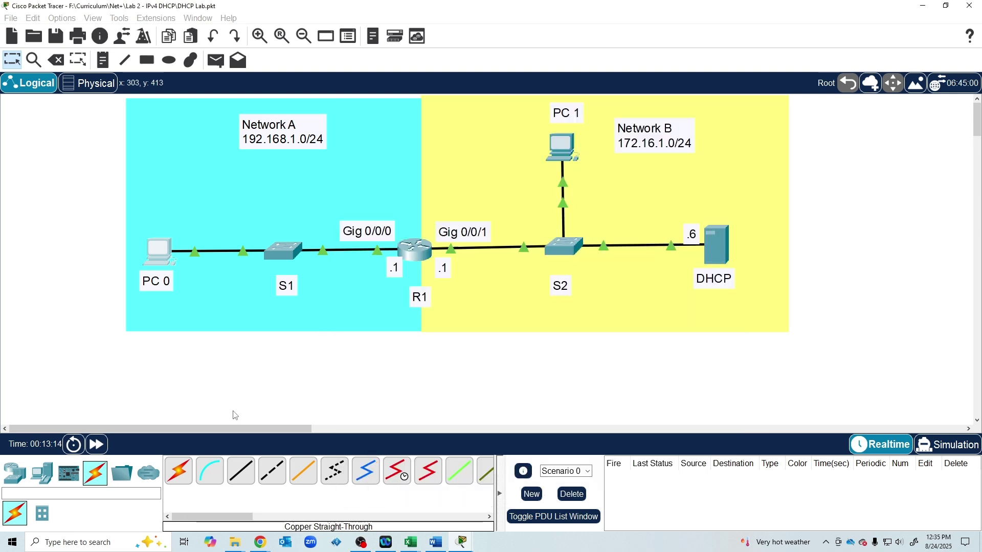
# - Enter global configuration mode from the terminal in R1's command line, and enlarge the R1 window
pyautogui.click(418, 258)
pyautogui.moveTo(460, 325); pyautogui.dragTo(487, 140)
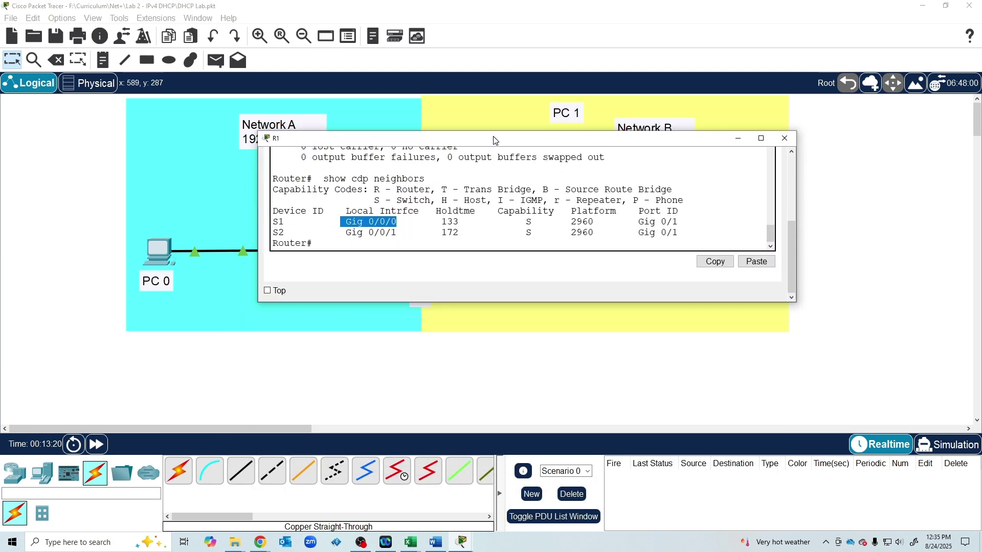
pyautogui.click(504, 228)
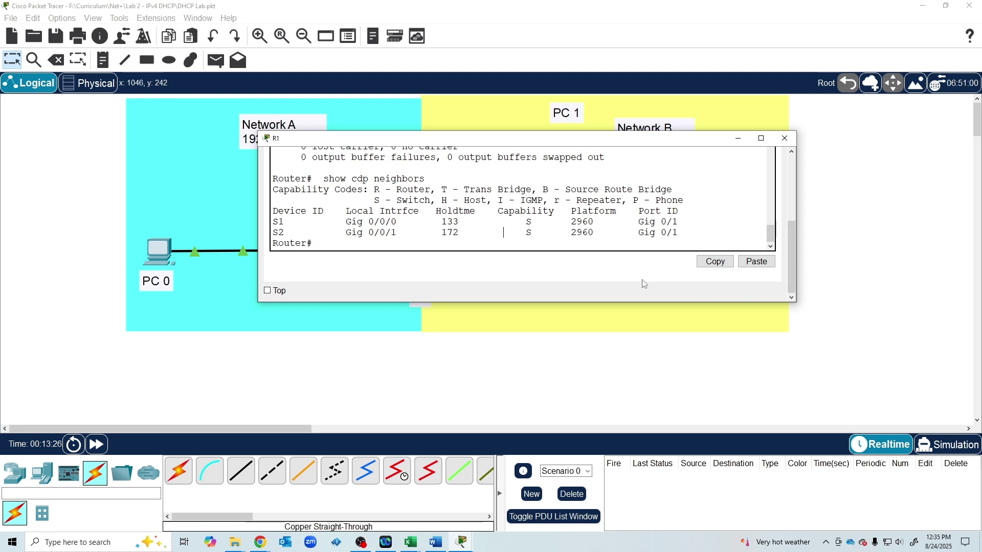
pyautogui.write('conf')
pyautogui.press('Return')
pyautogui.write('t')
pyautogui.press('Return')
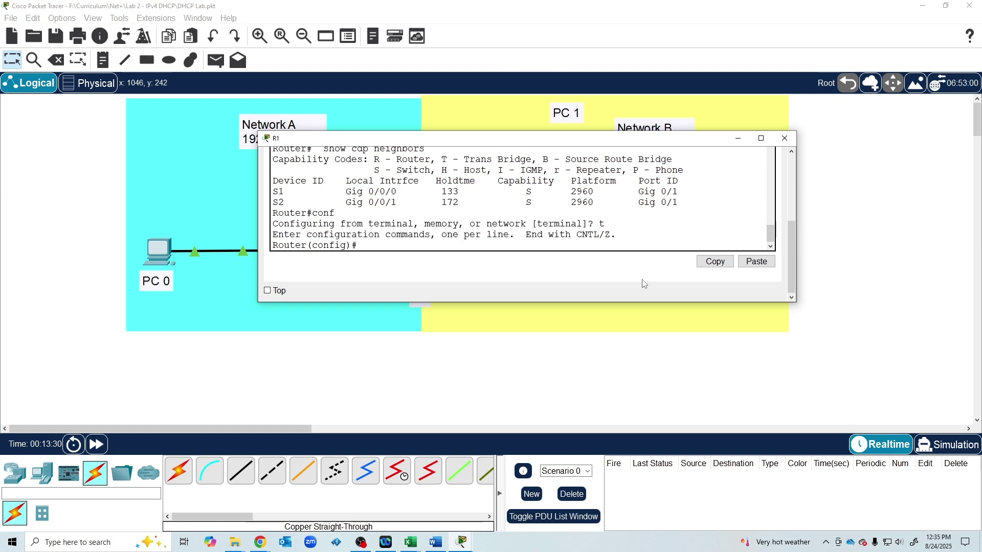
pyautogui.moveTo(670, 302); pyautogui.dragTo(698, 500)
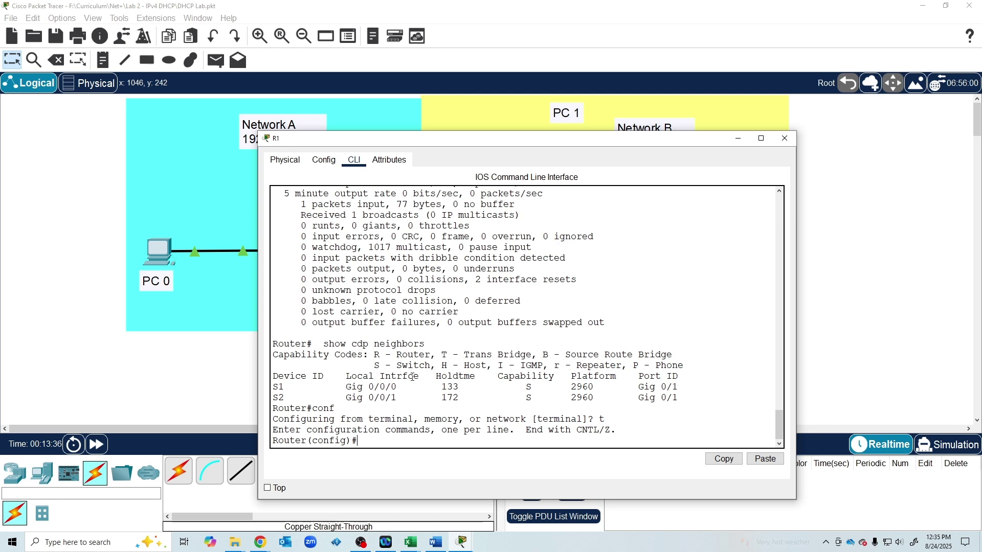
pyautogui.moveTo(350, 144); pyautogui.dragTo(365, 100)
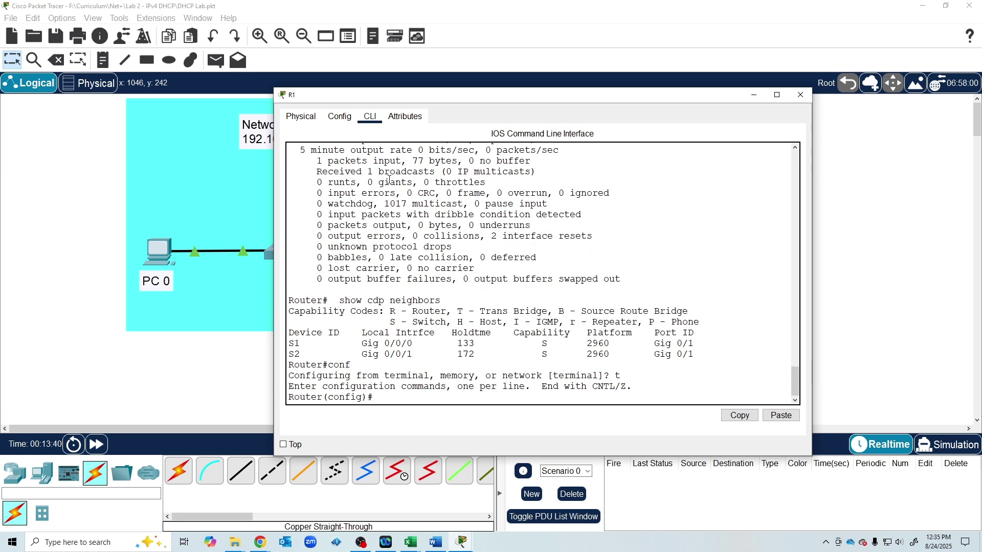
# - Configure R1's interface gig 0/0/0 with ip helper-address 172.16.1.6 to relay DHCP requests to the server
pyautogui.write('interface gig')
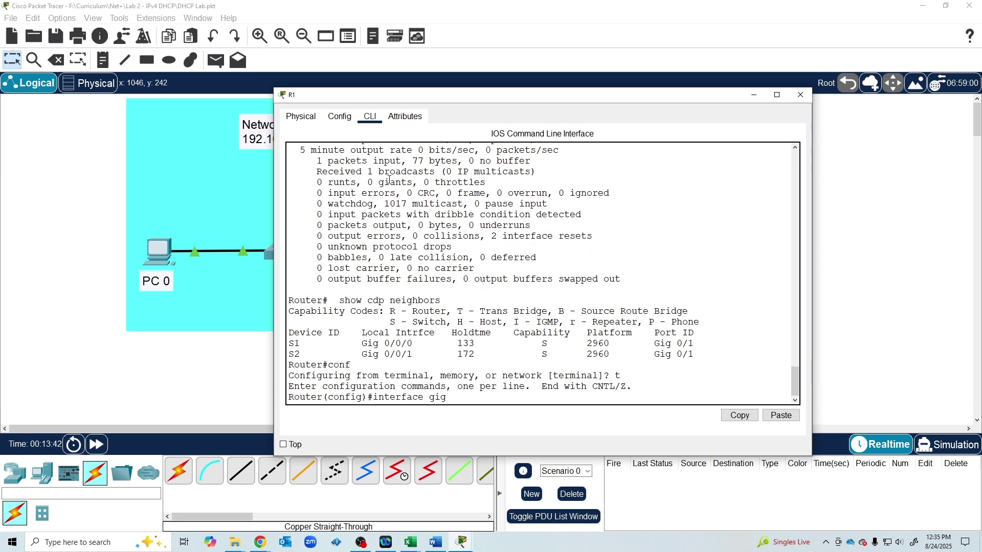
pyautogui.write(' 0/0/0')
pyautogui.press('Return')
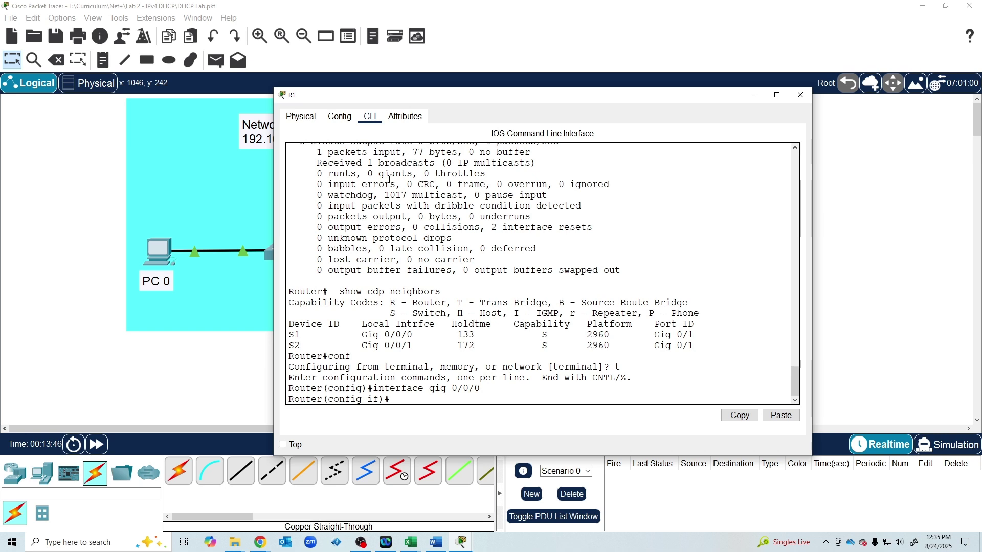
pyautogui.write('ip helper-address 172.16.1.6')
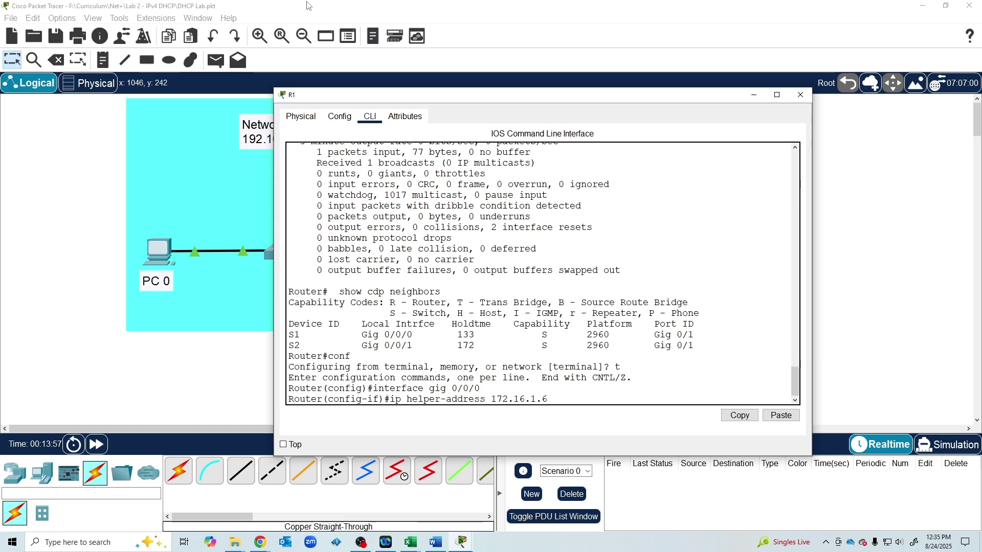
pyautogui.moveTo(376, 101); pyautogui.dragTo(445, 299)
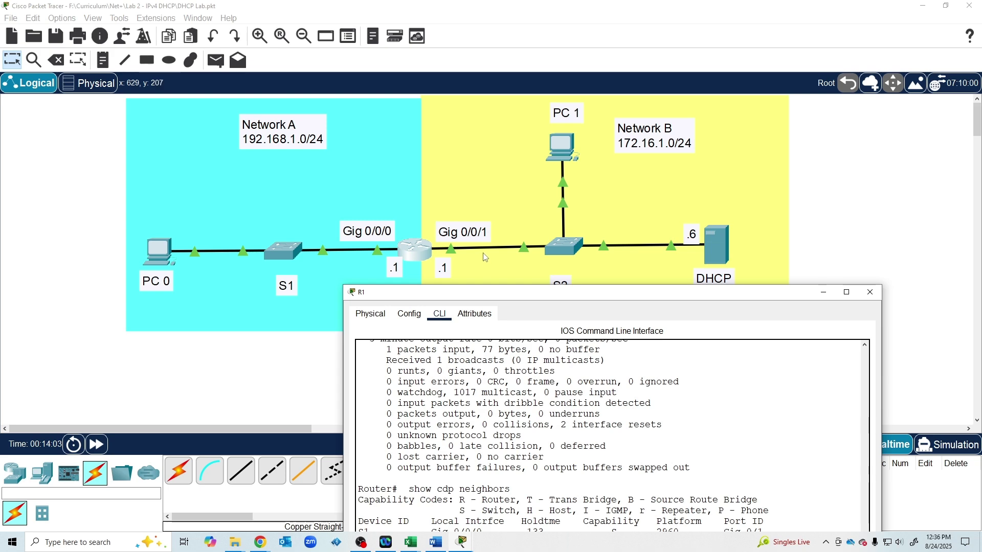
pyautogui.moveTo(701, 292); pyautogui.dragTo(620, 119)
pyautogui.click(617, 233)
pyautogui.press('Return')
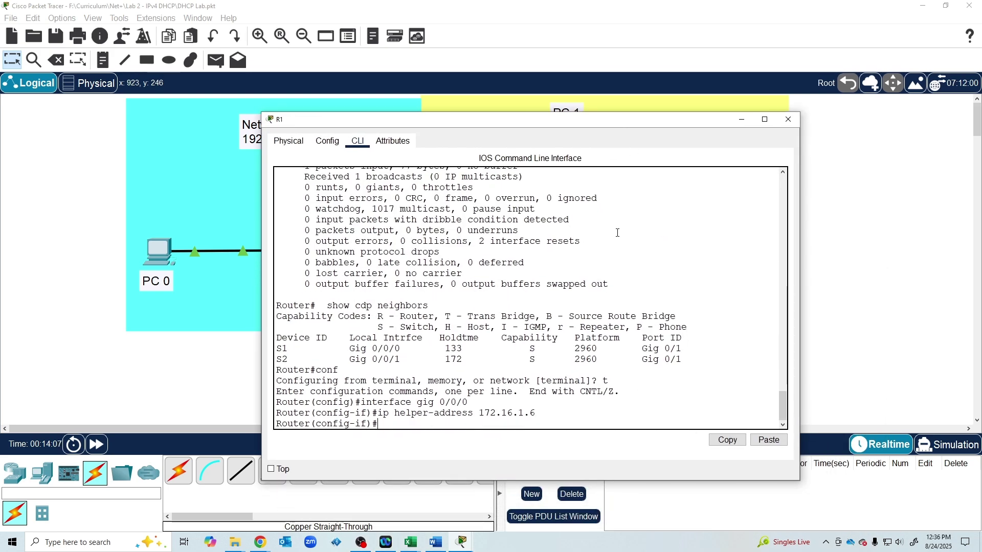
# - Request a DHCP lease again on PC 0 with ipconfig /renew, and return to the topology
pyautogui.click(164, 253)
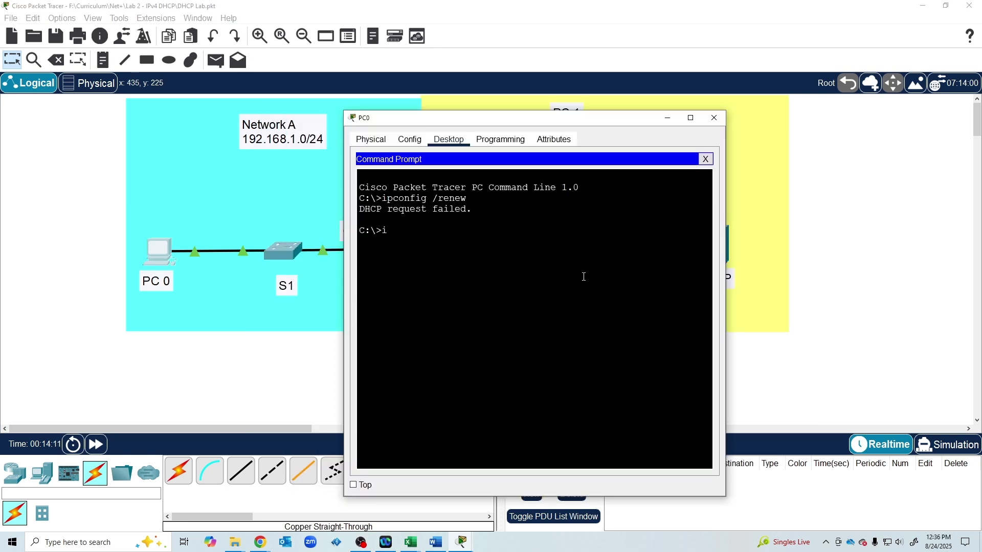
pyautogui.write('ipconfig')
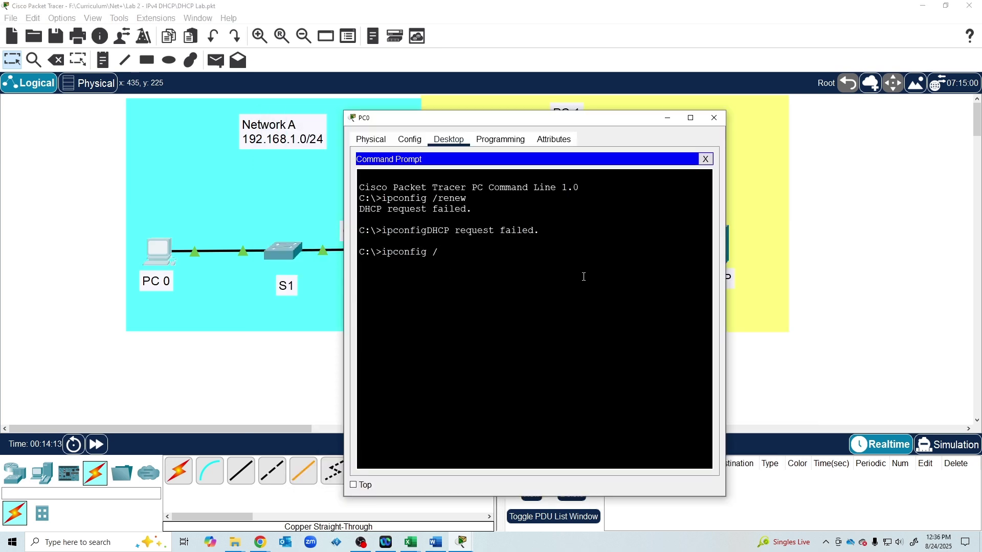
pyautogui.write(' /renew')
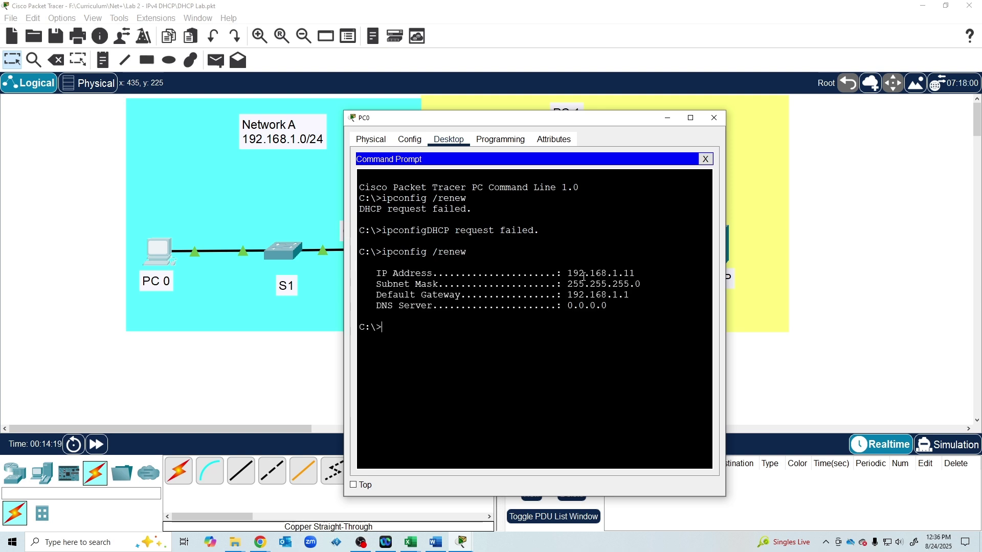
pyautogui.click(334, 364)
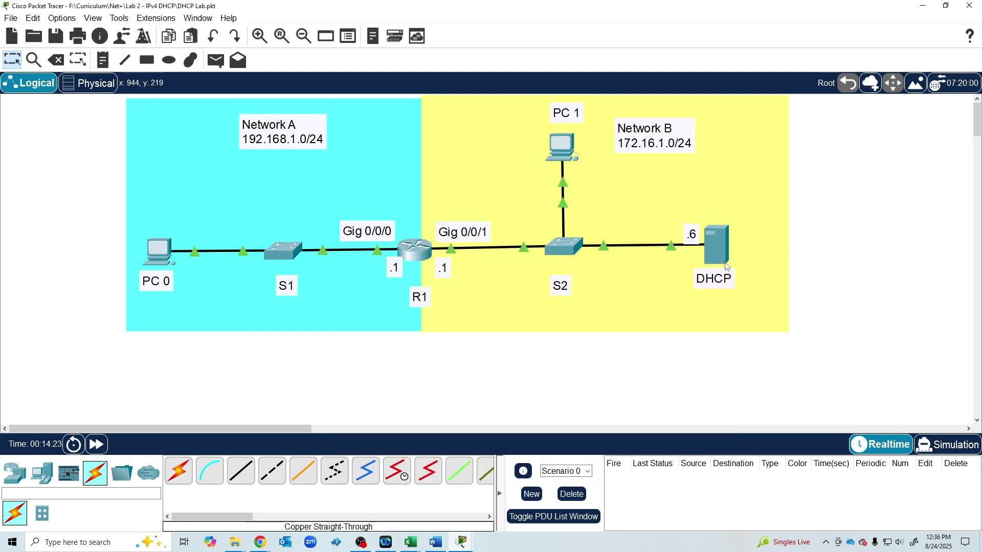
pyautogui.moveTo(727, 266)
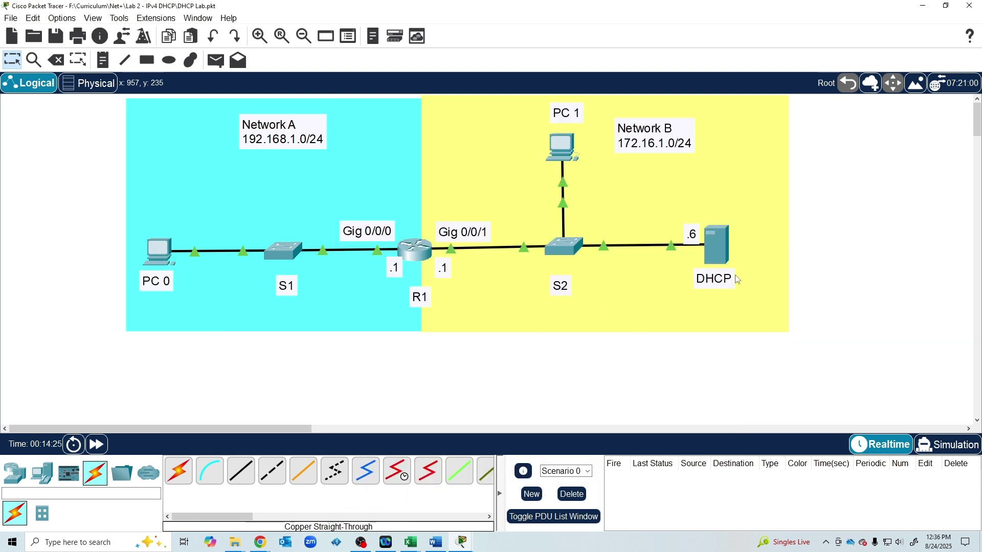